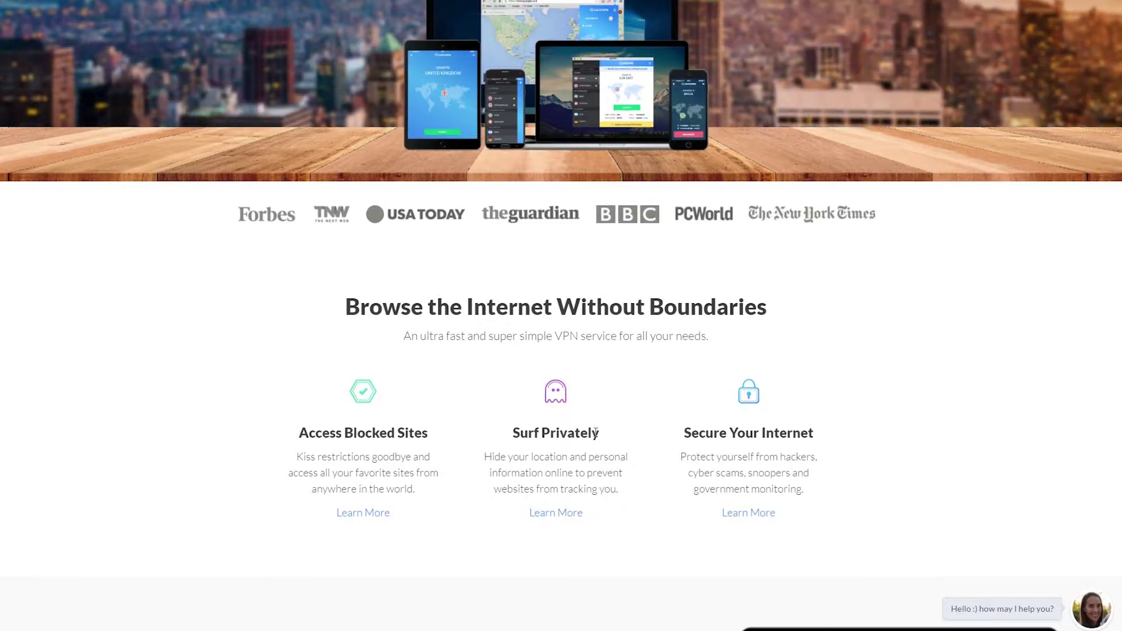
Step: Scroll down the SaferVPN homepage to the Choose Your Plan pricing options
scroll(561, 315, "down", 8)
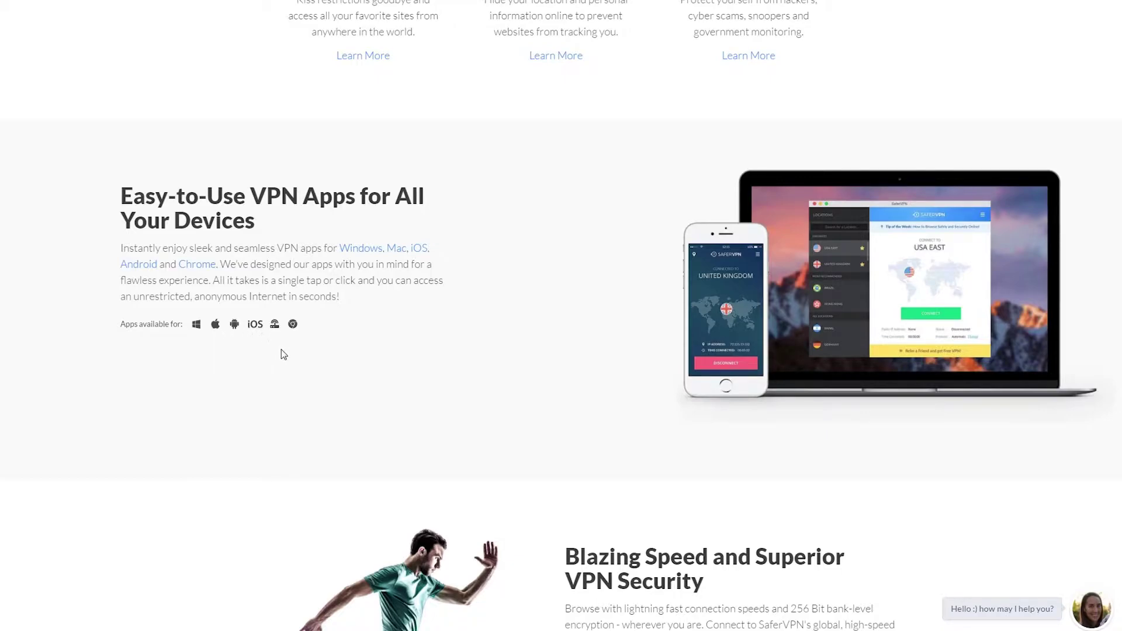
scroll(561, 315, "down", 3)
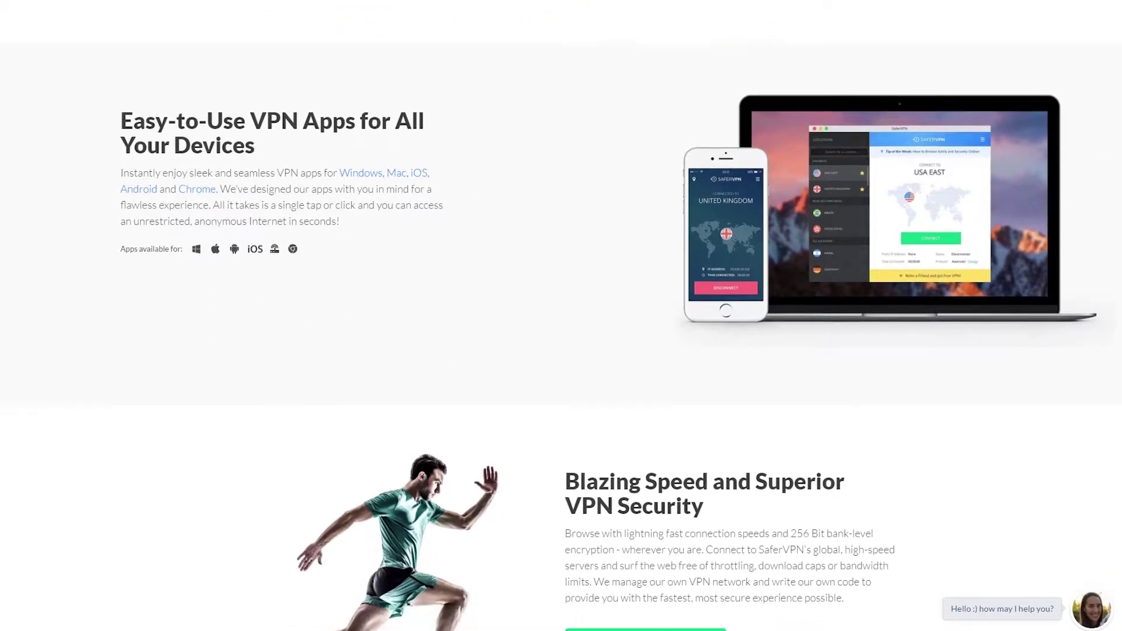
scroll(561, 315, "down", 2)
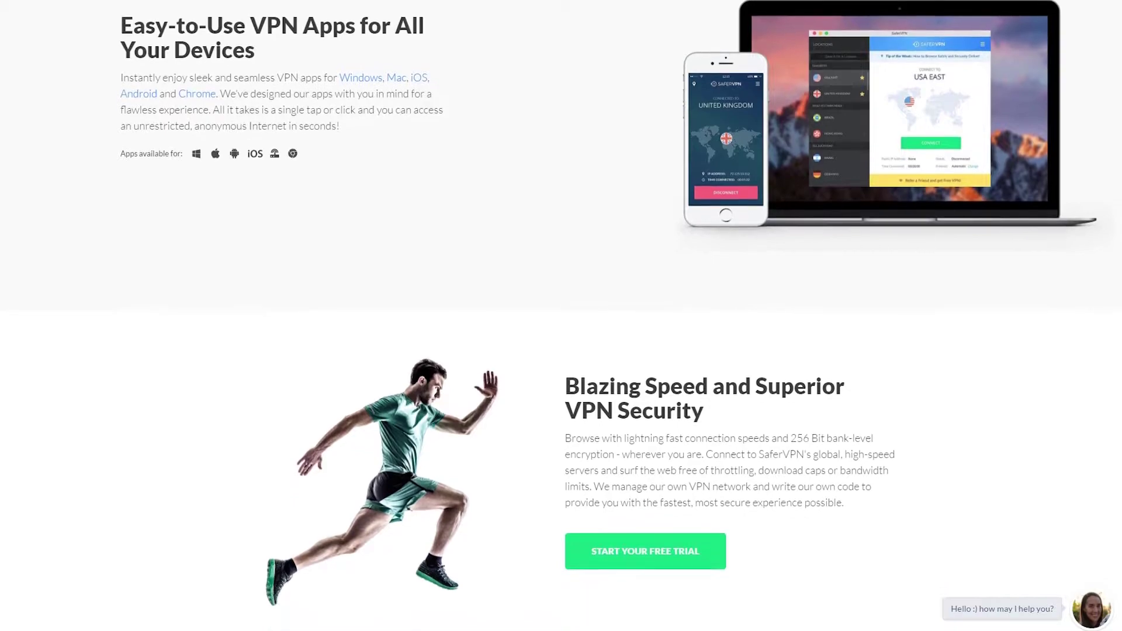
scroll(1119, 261, "down", 3)
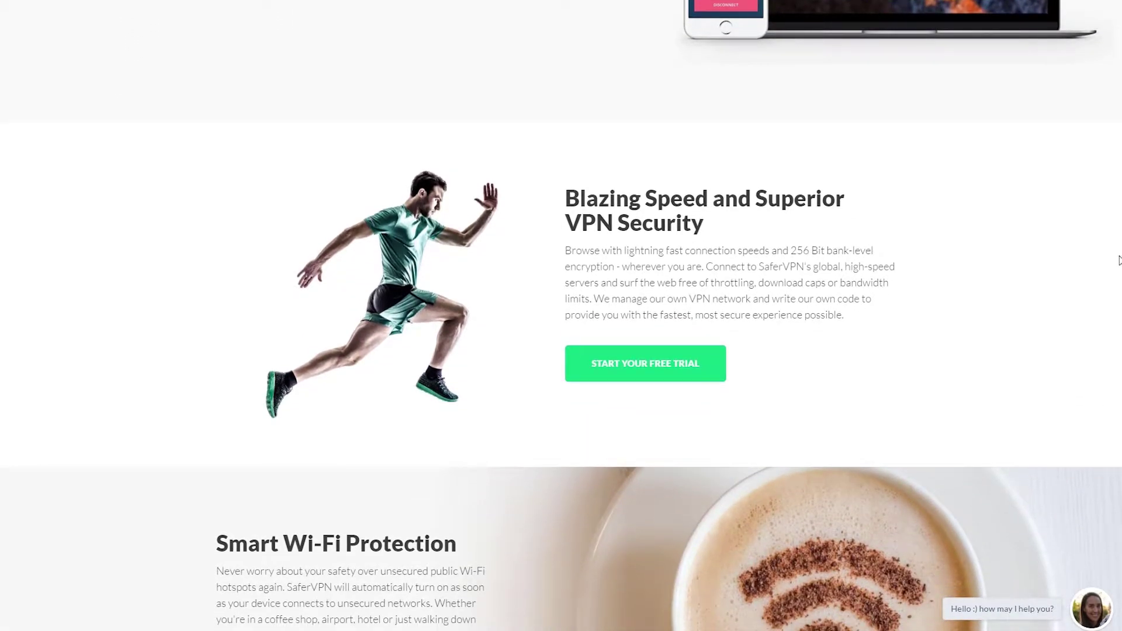
scroll(1119, 261, "down", 4)
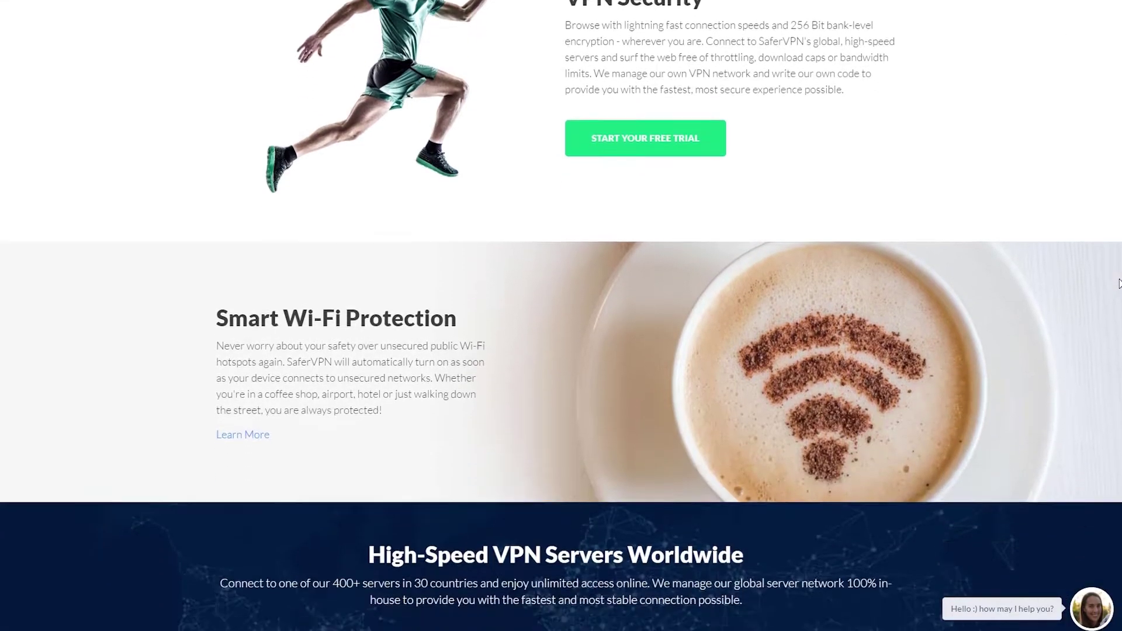
scroll(1120, 283, "down", 3)
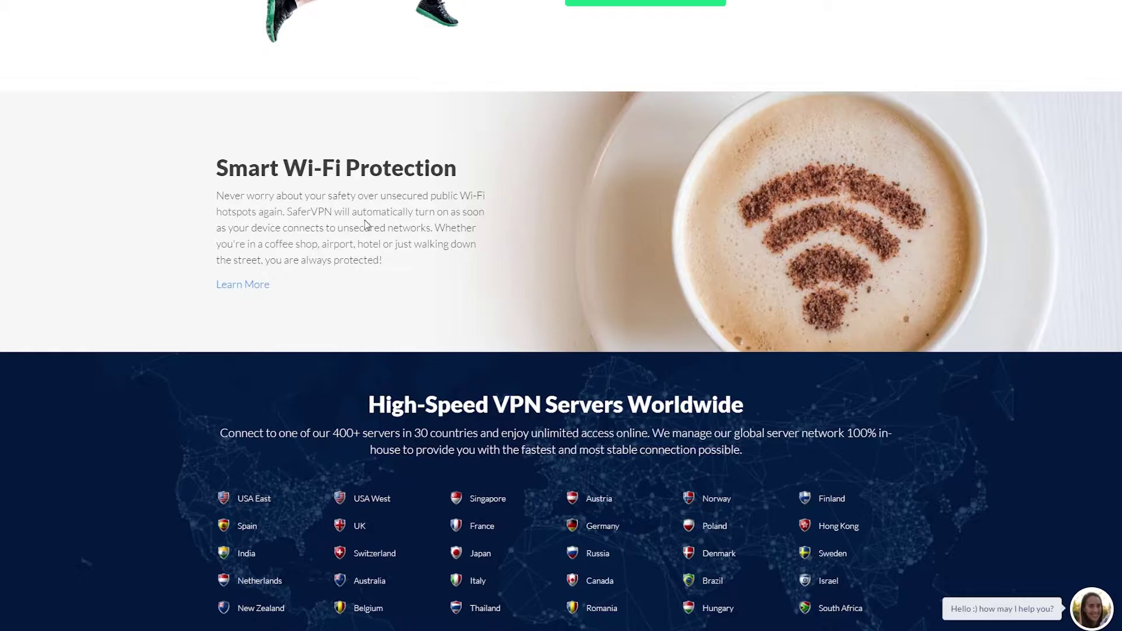
scroll(1119, 316, "down", 3)
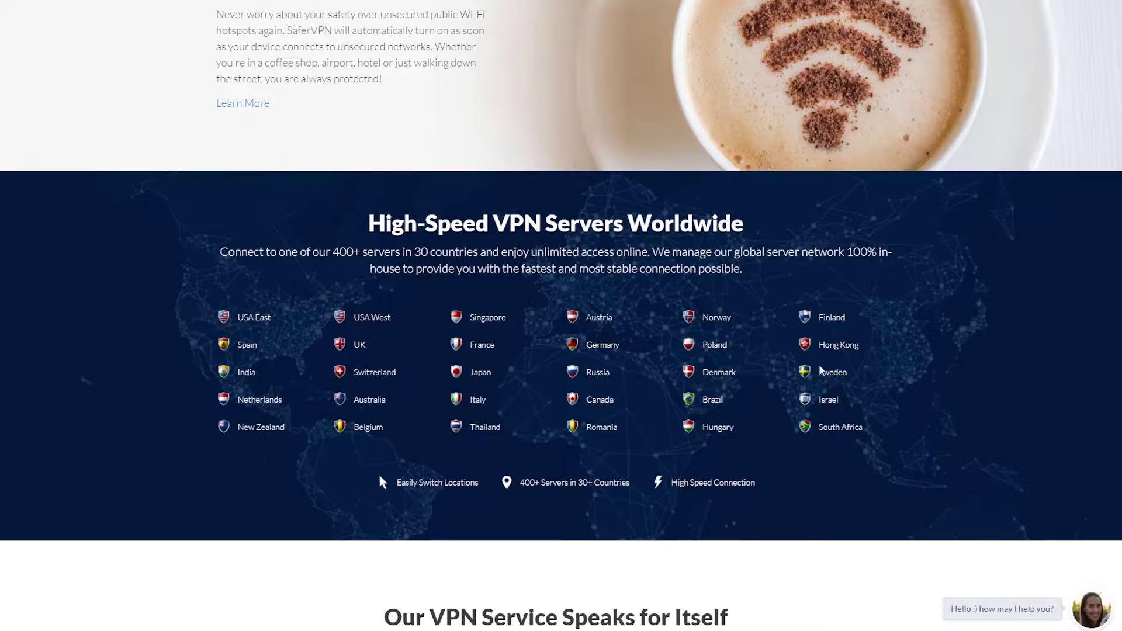
scroll(561, 315, "down", 4)
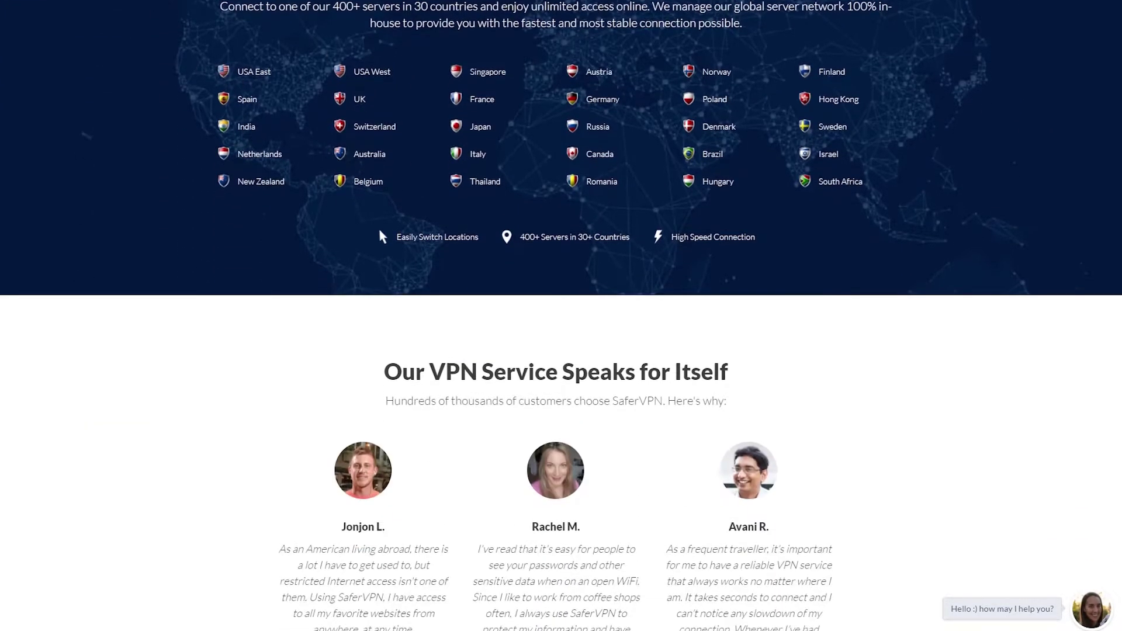
scroll(1119, 413, "down", 3)
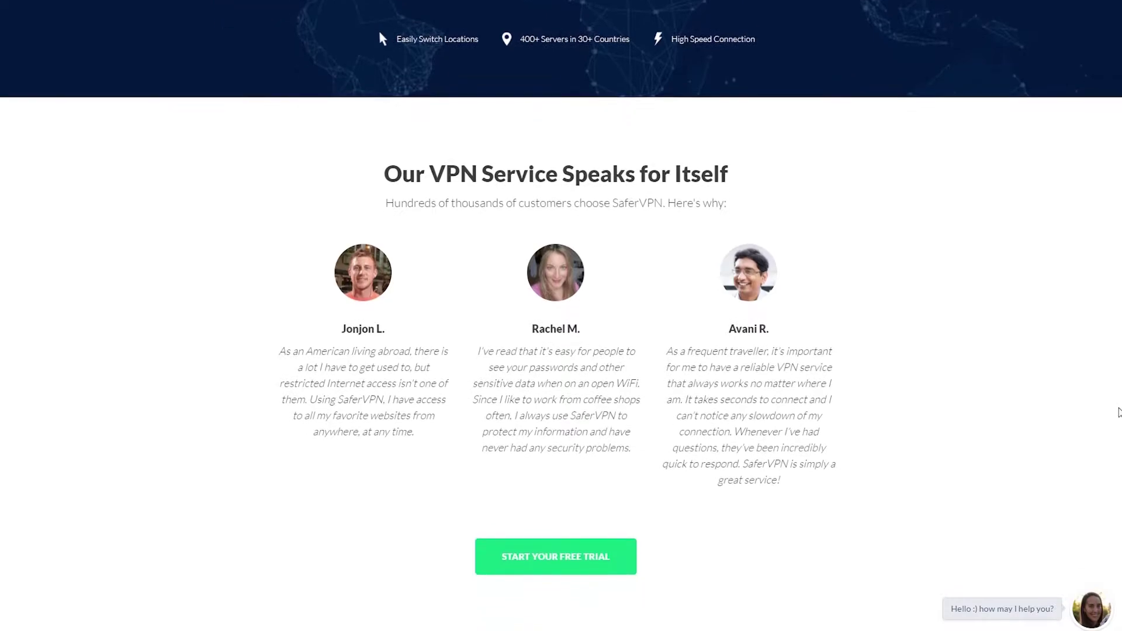
scroll(1058, 388, "down", 5)
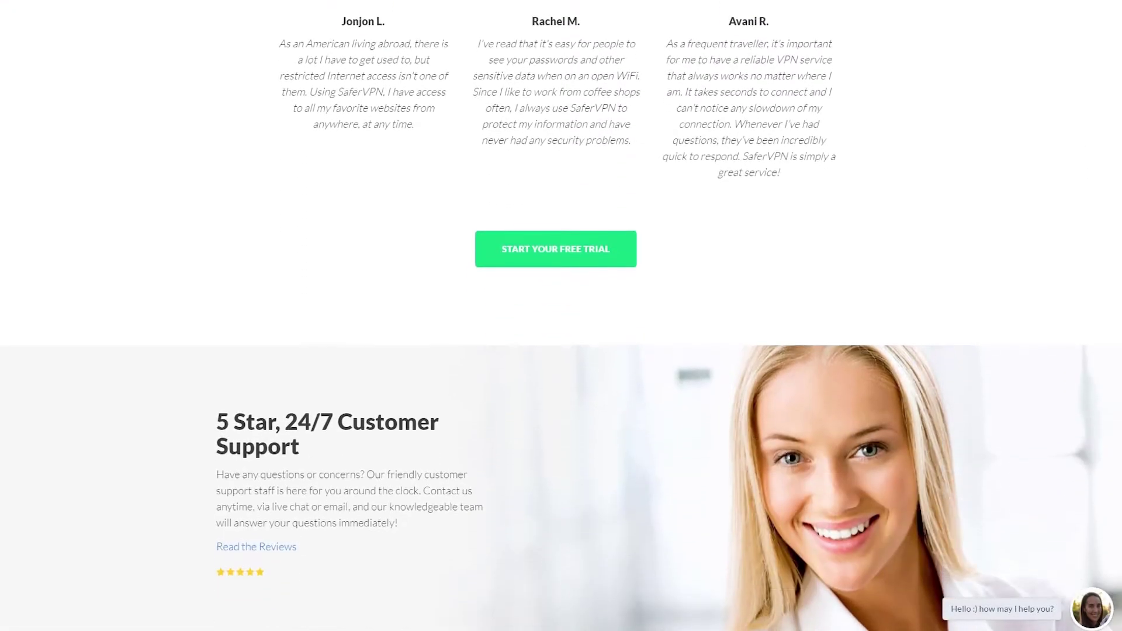
scroll(769, 494, "down", 3)
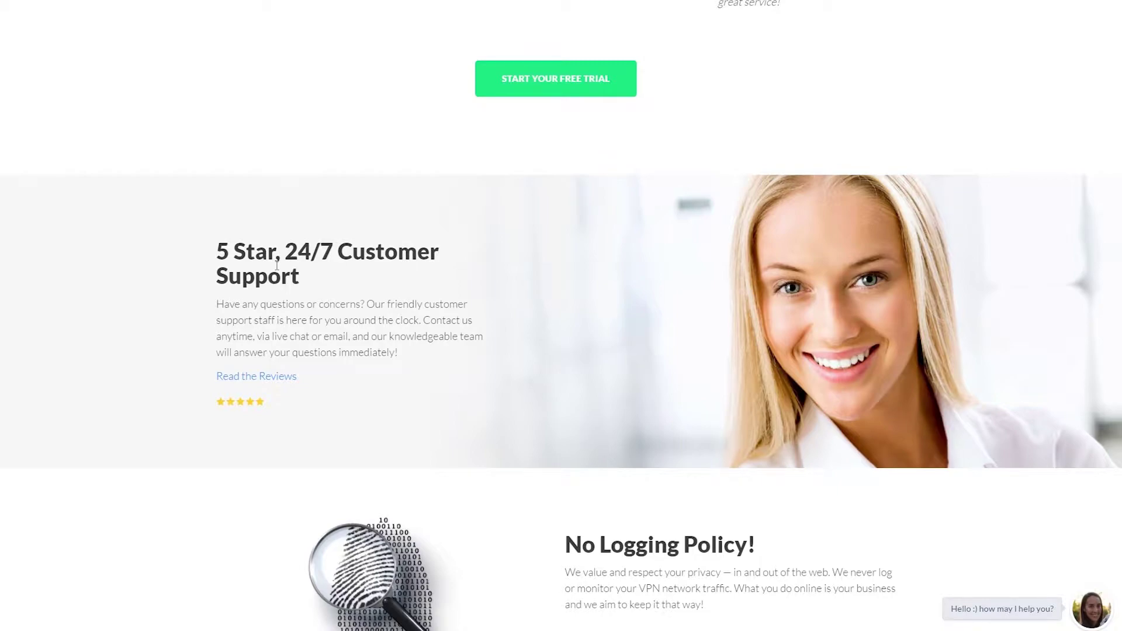
scroll(561, 316, "down", 1)
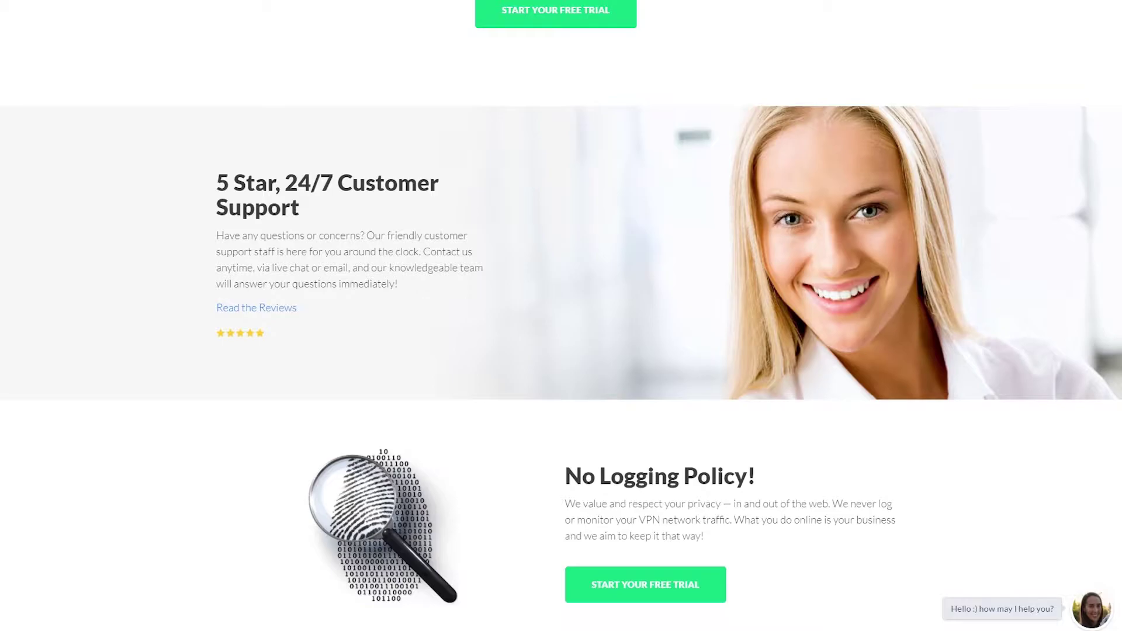
scroll(562, 316, "down", 1)
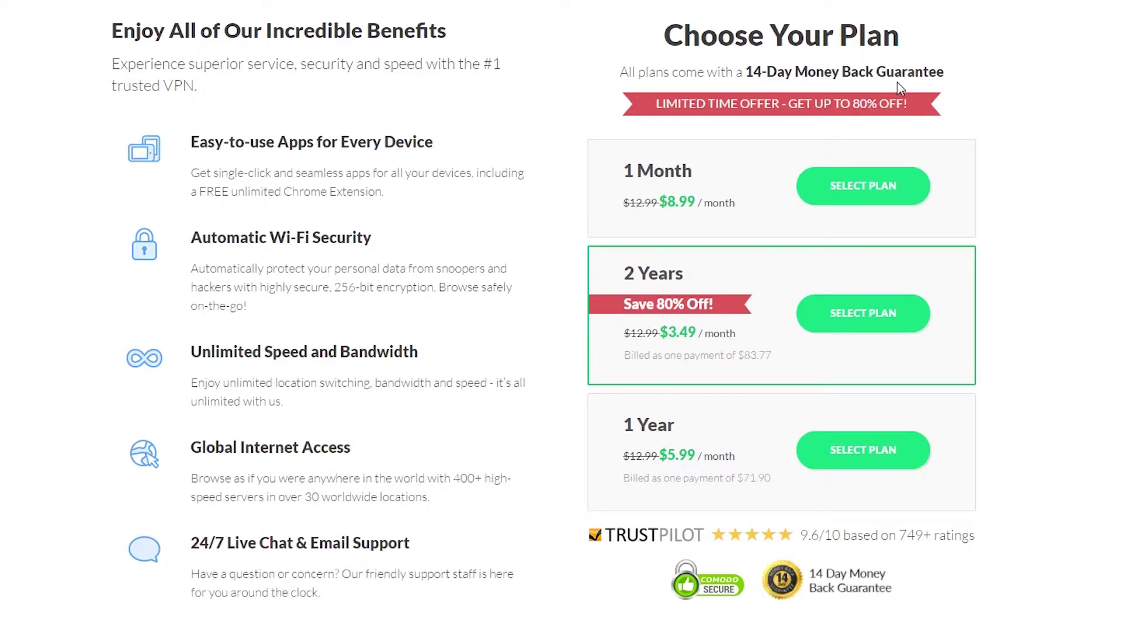
Step: Order the 1 Month plan with the account e-mail address and pay with Paypal
left_click(857, 178)
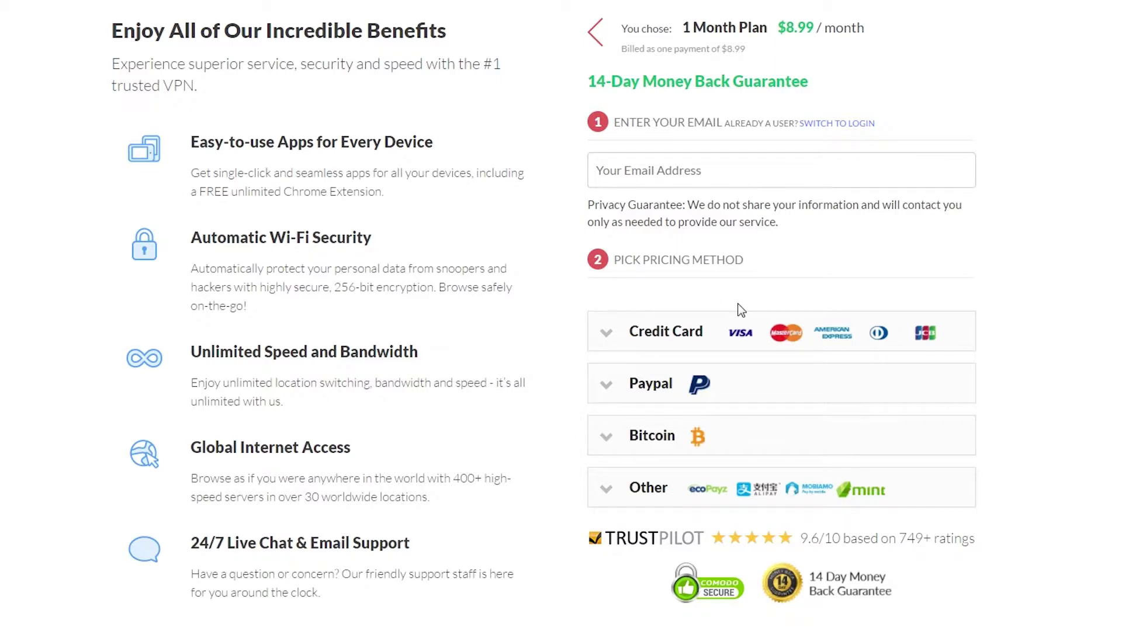
left_click(709, 168)
key("Down")
key("Return")
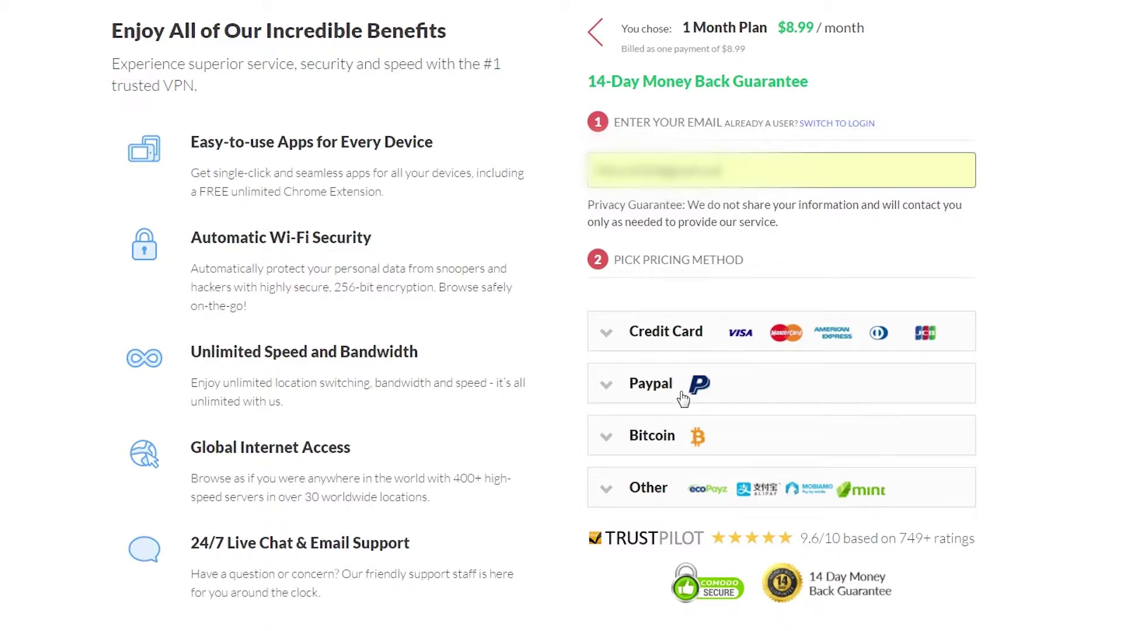
left_click(683, 391)
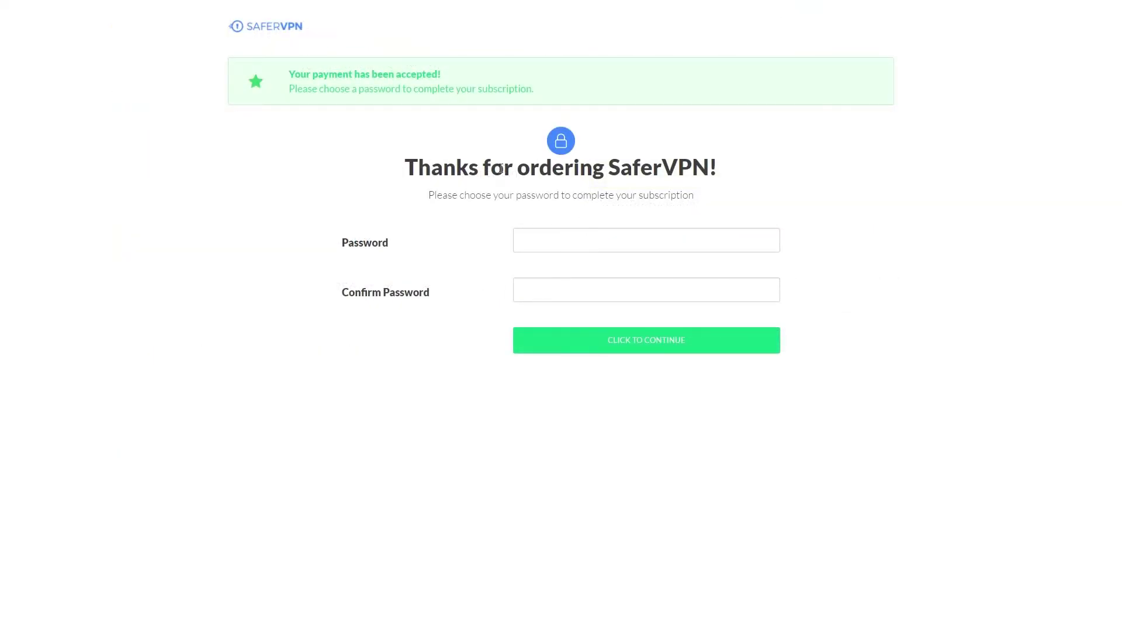
Step: Set the account password, decline upgrades, and download and open the SaferVPN.exe Windows installer
left_click(609, 251)
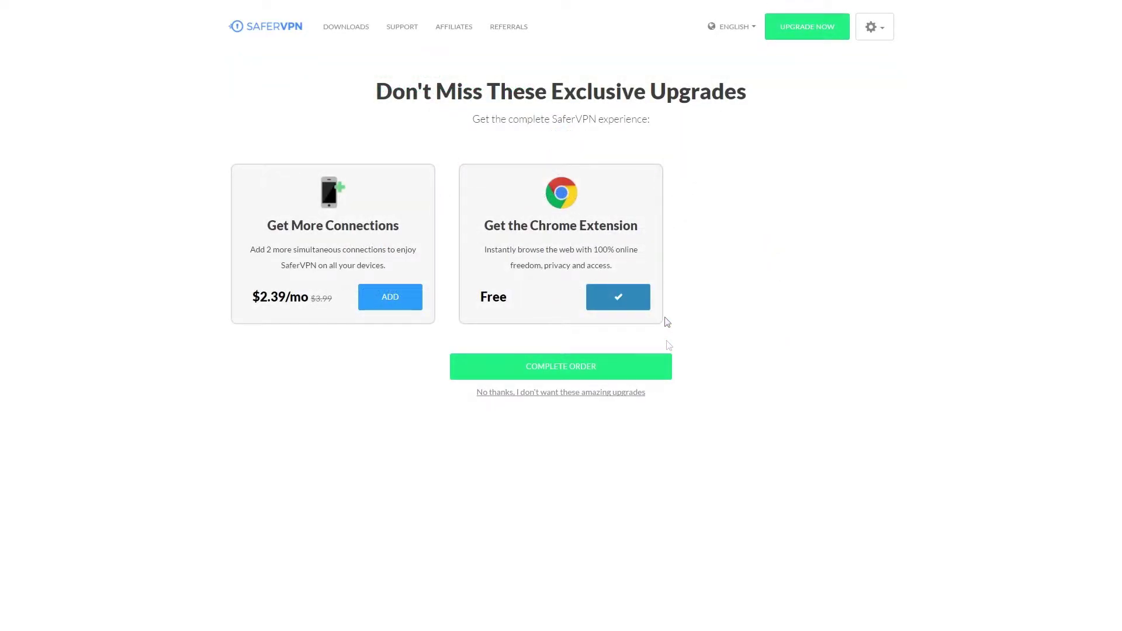
left_click(596, 395)
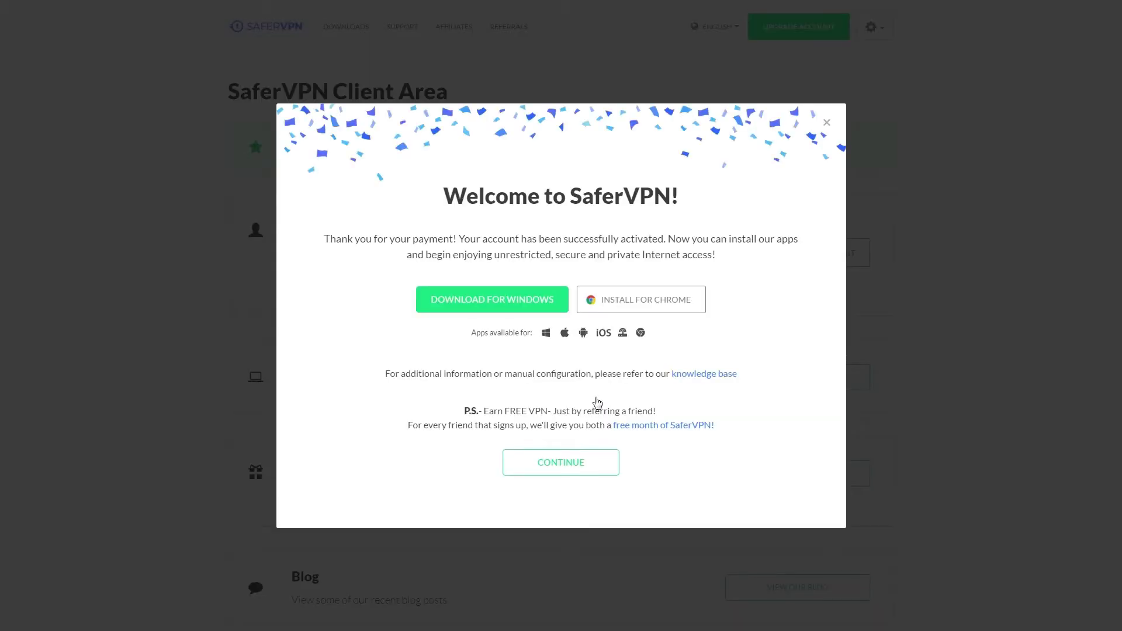
left_click(525, 303)
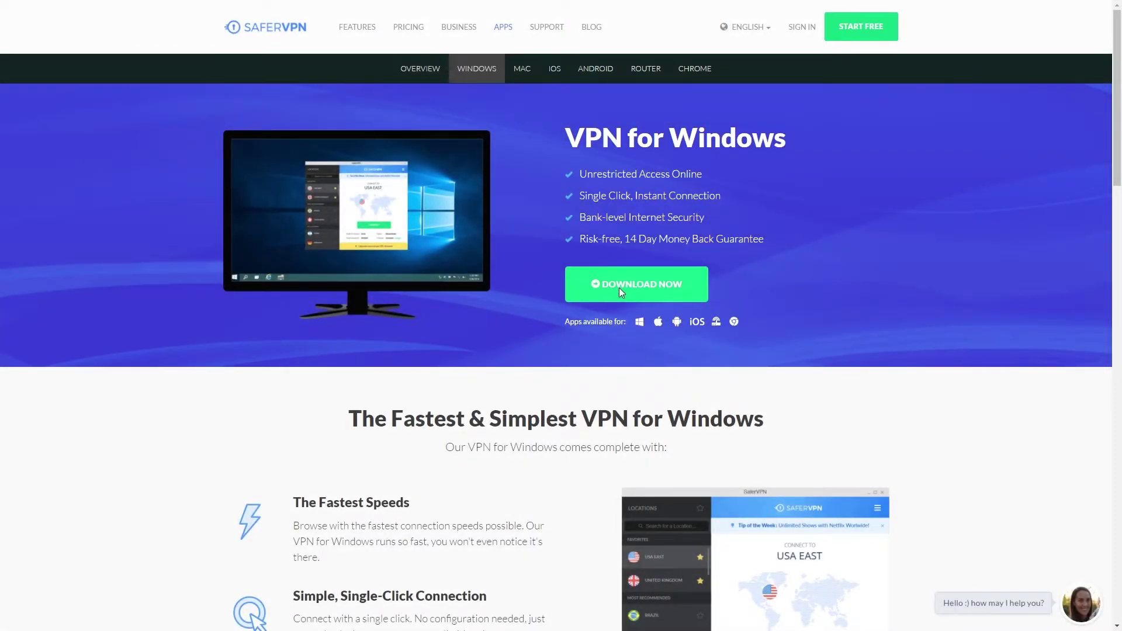
left_click(622, 291)
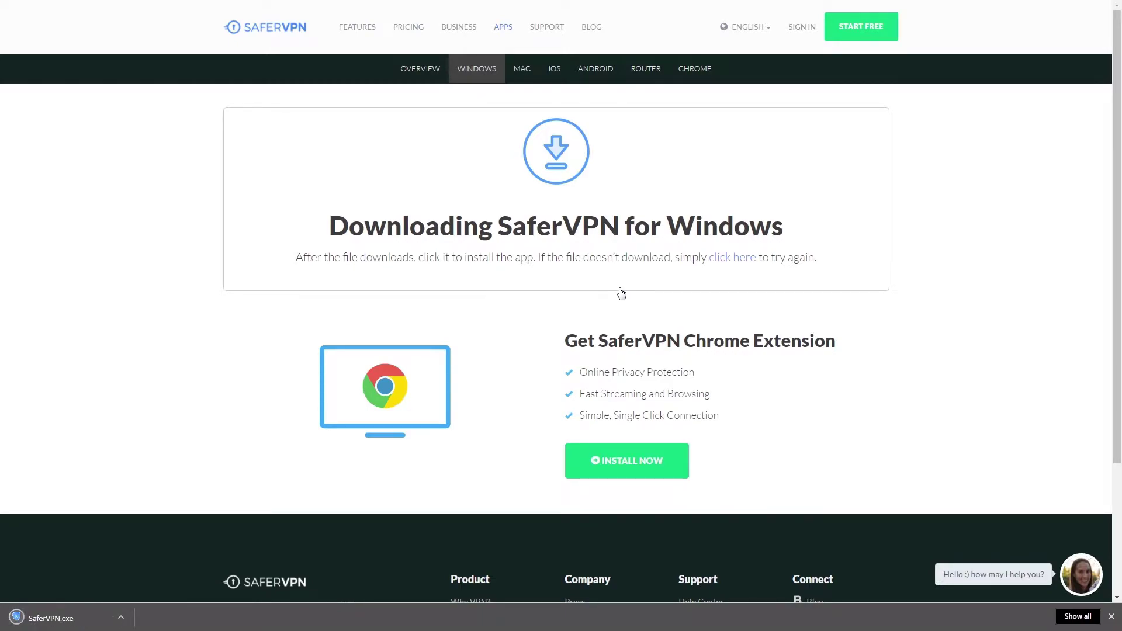
left_click(61, 619)
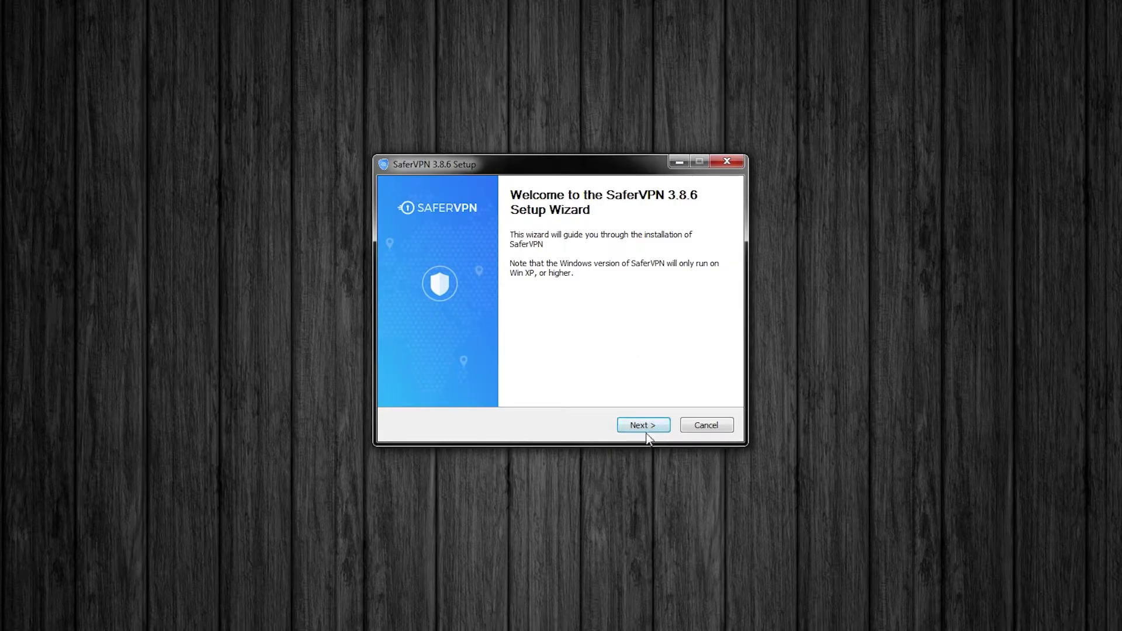
Step: Install SaferVPN 3.8.6 into C:\Program Files (x86)\SaferVPN, accepting the license
left_click(646, 426)
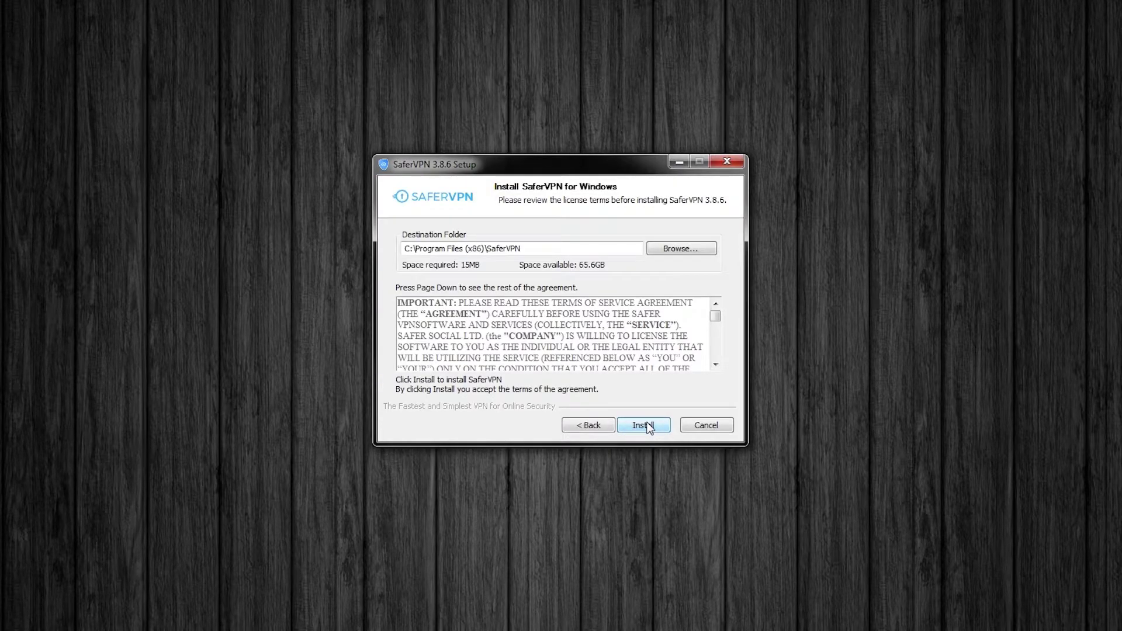
left_click(649, 427)
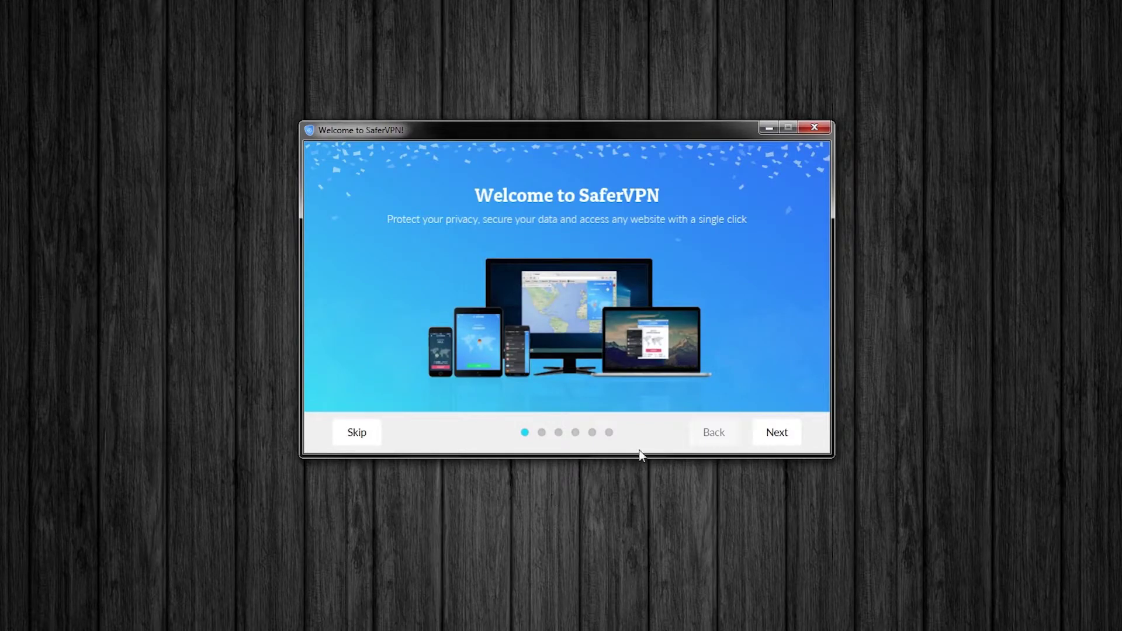
Step: Go through all the welcome tour slides to the sign-in screen
left_click(778, 436)
left_click(779, 436)
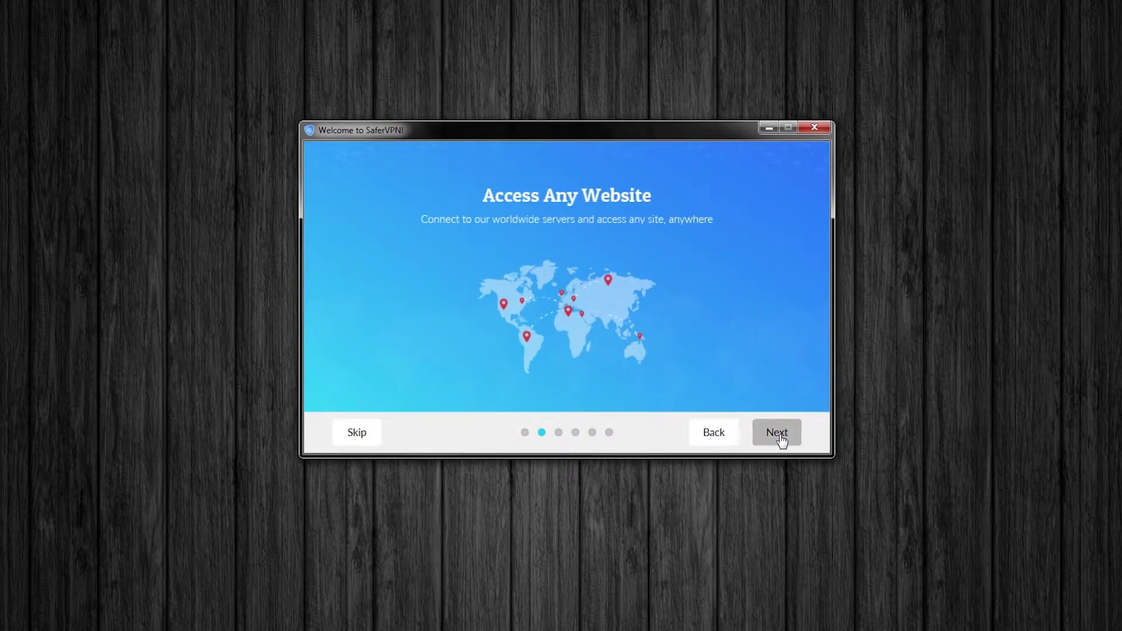
left_click(779, 436)
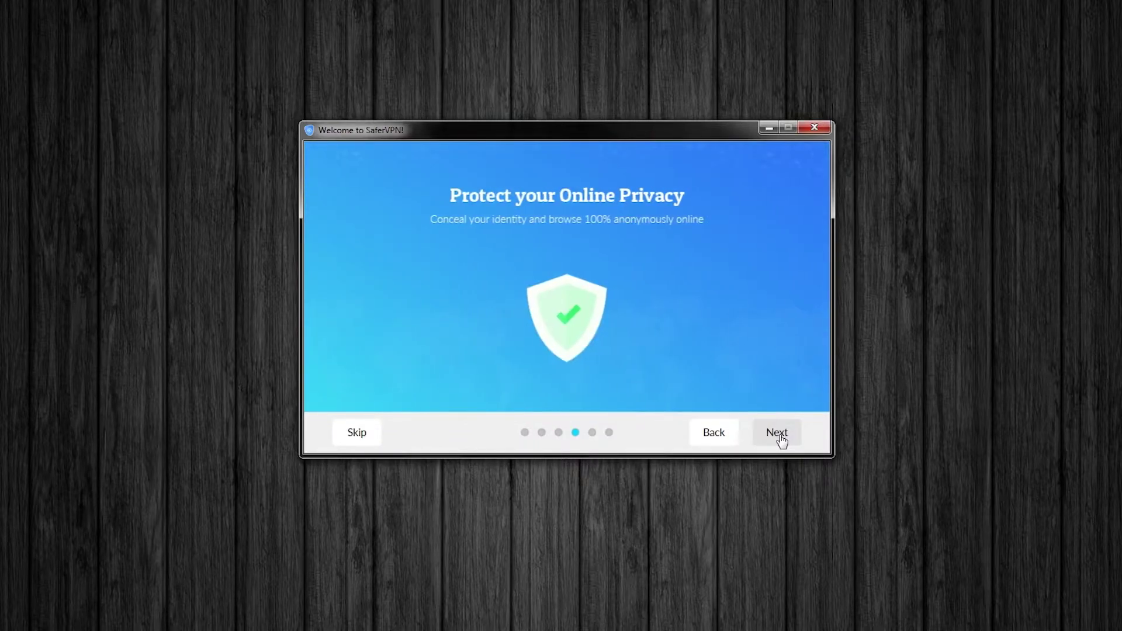
left_click(780, 436)
left_click(780, 435)
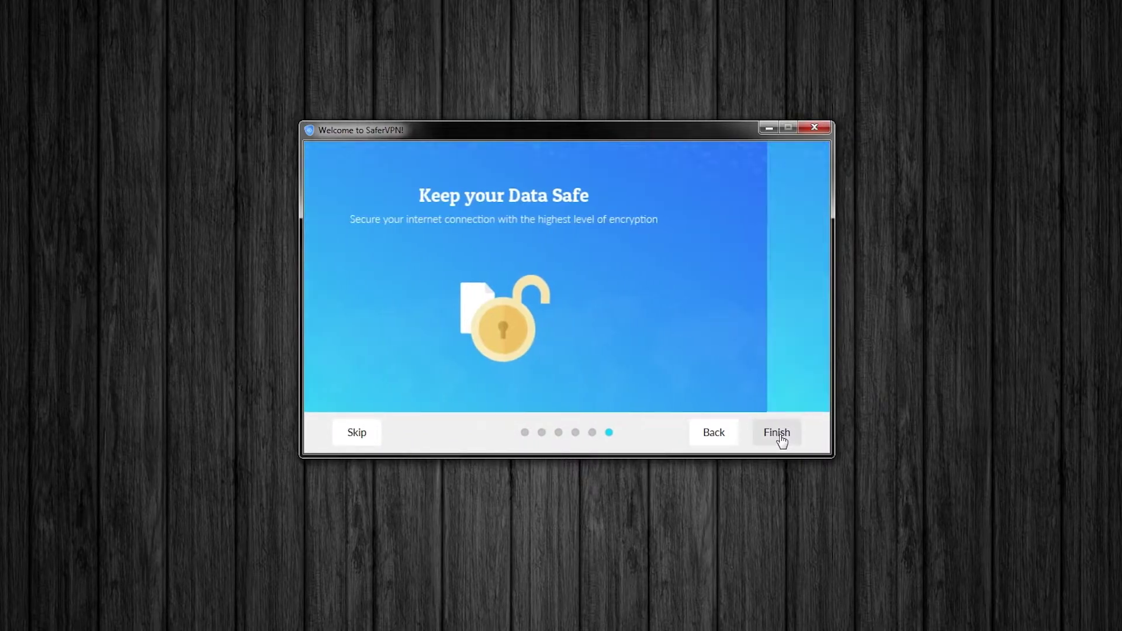
left_click(779, 436)
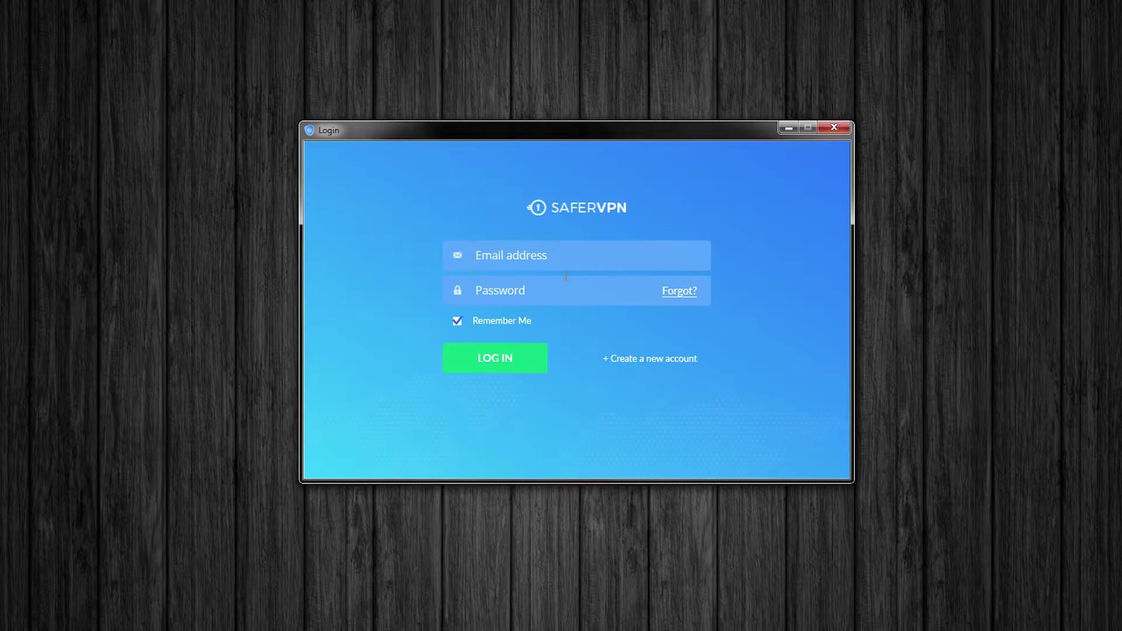
Step: Log in with the account e-mail address and password
left_click(548, 263)
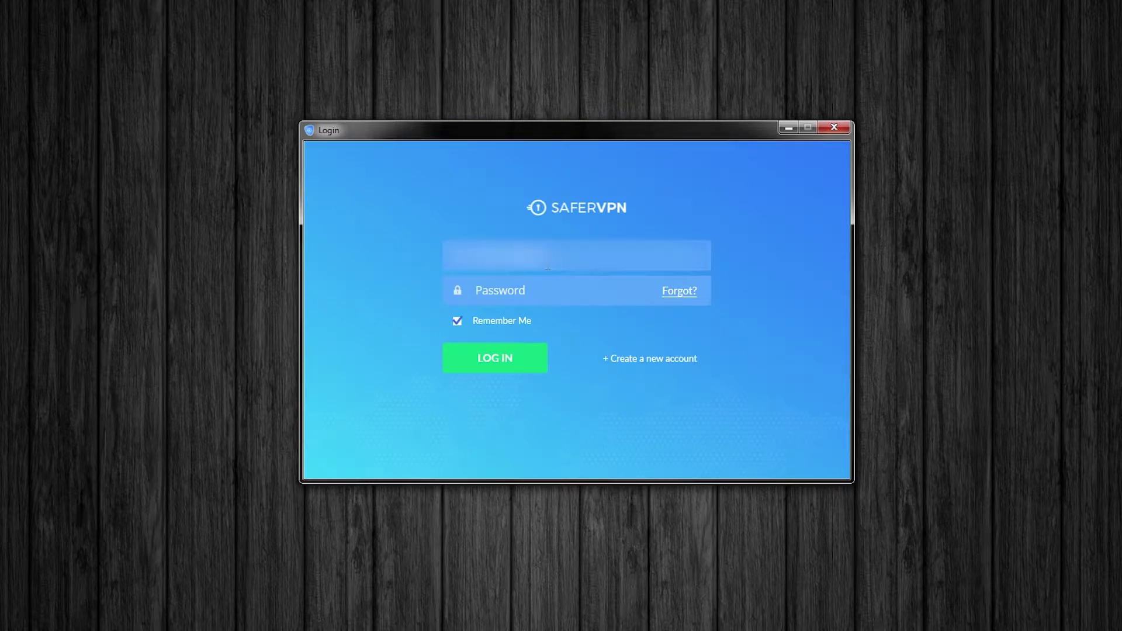
key("Tab")
key("ctrl+v")
left_click(518, 364)
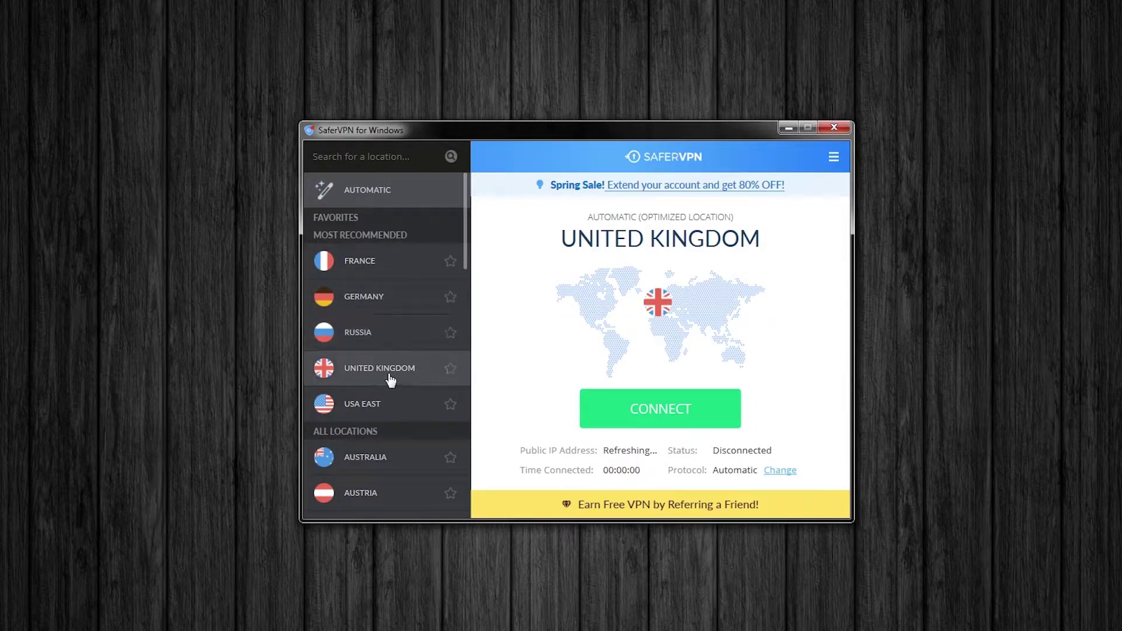
left_click_drag(464, 254, 460, 205)
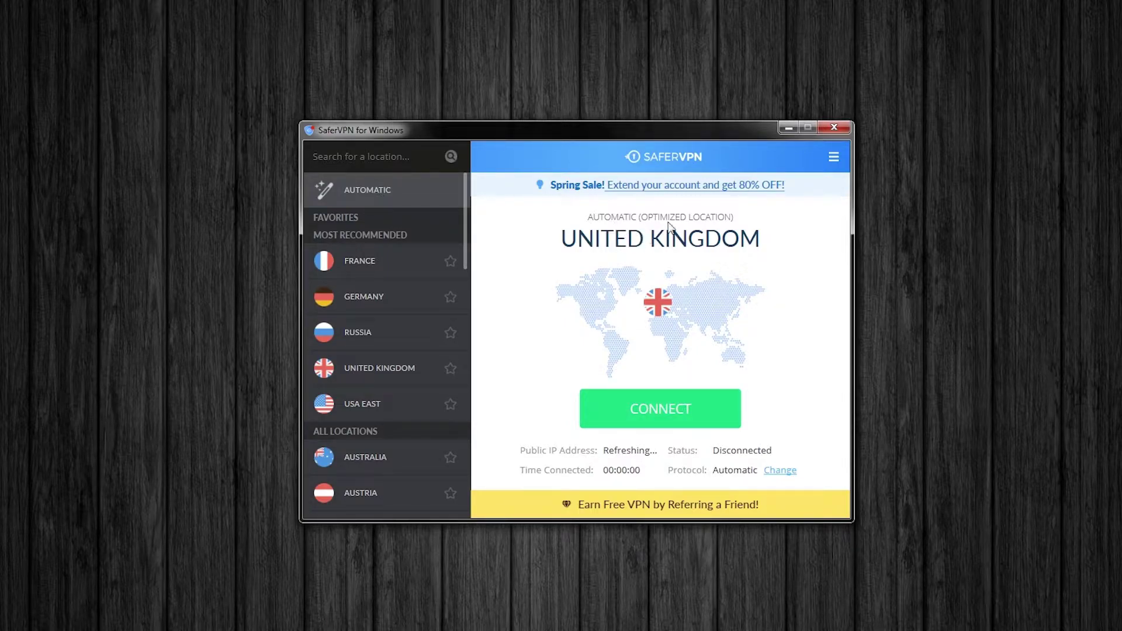
left_click(834, 156)
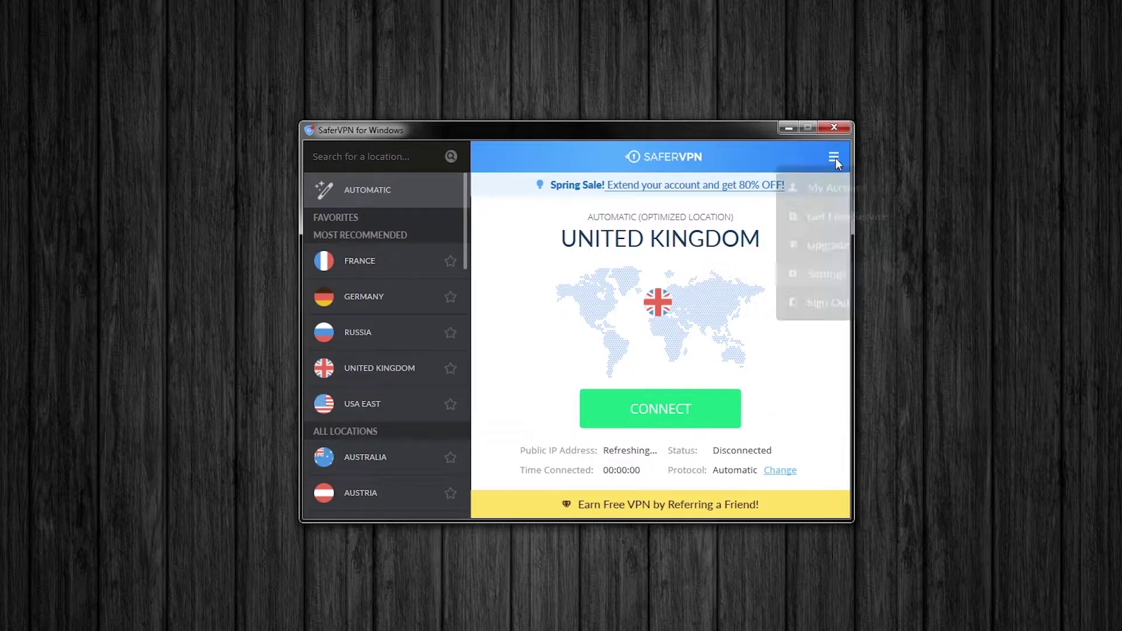
left_click(827, 275)
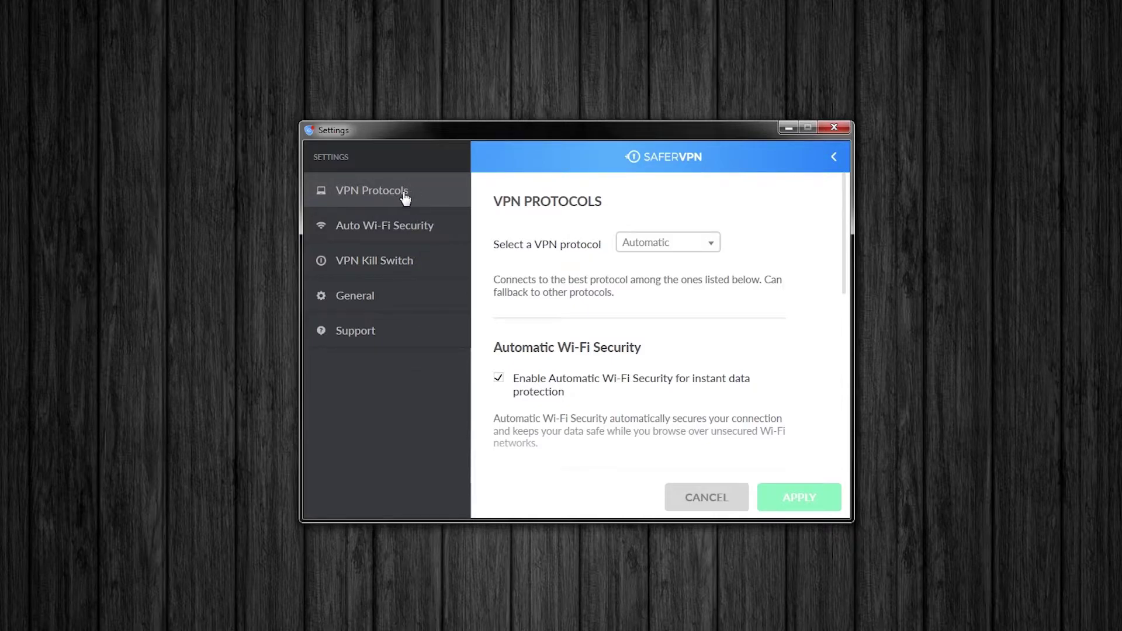
left_click(403, 225)
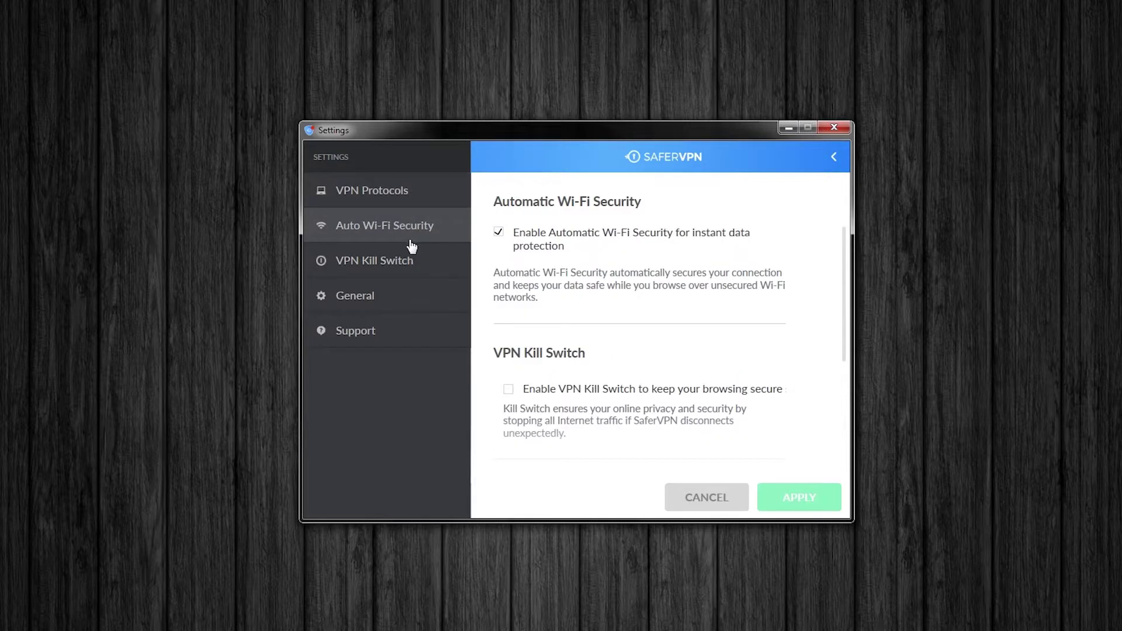
left_click(399, 268)
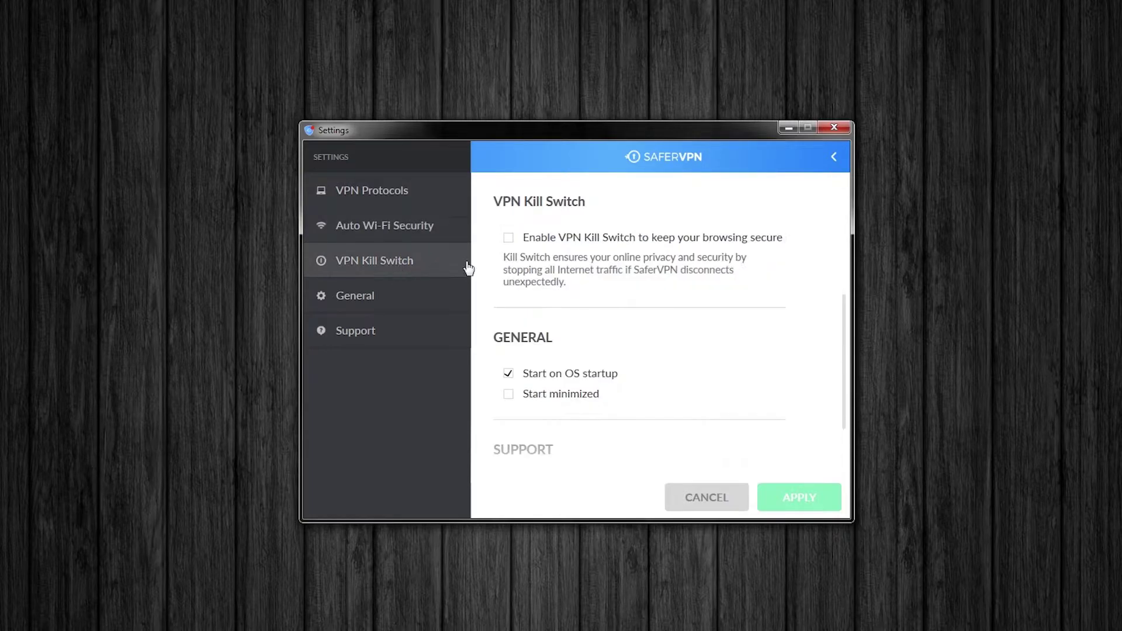
left_click(375, 328)
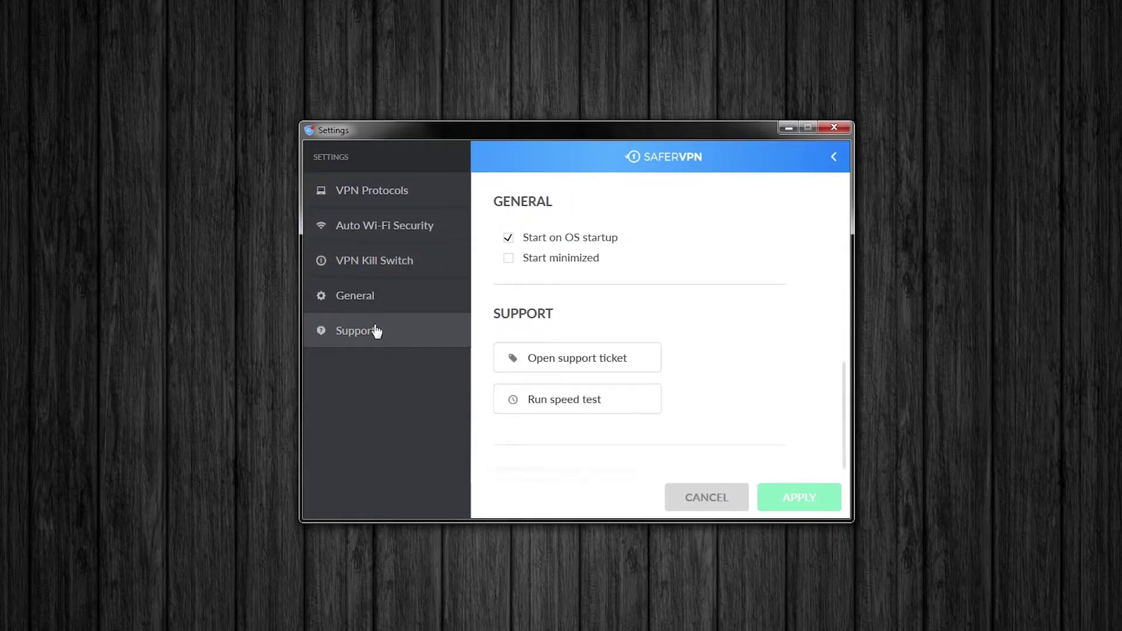
left_click(727, 502)
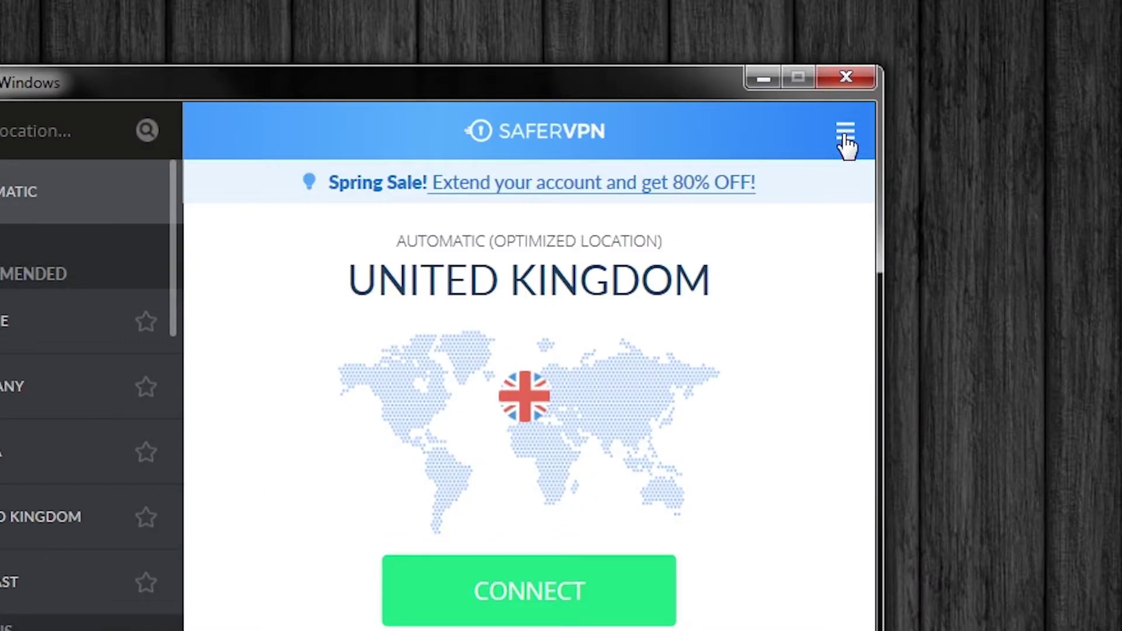
Step: Open My Account from the app menu to view the Active $8.99 Basic VPN subscription
left_click(834, 157)
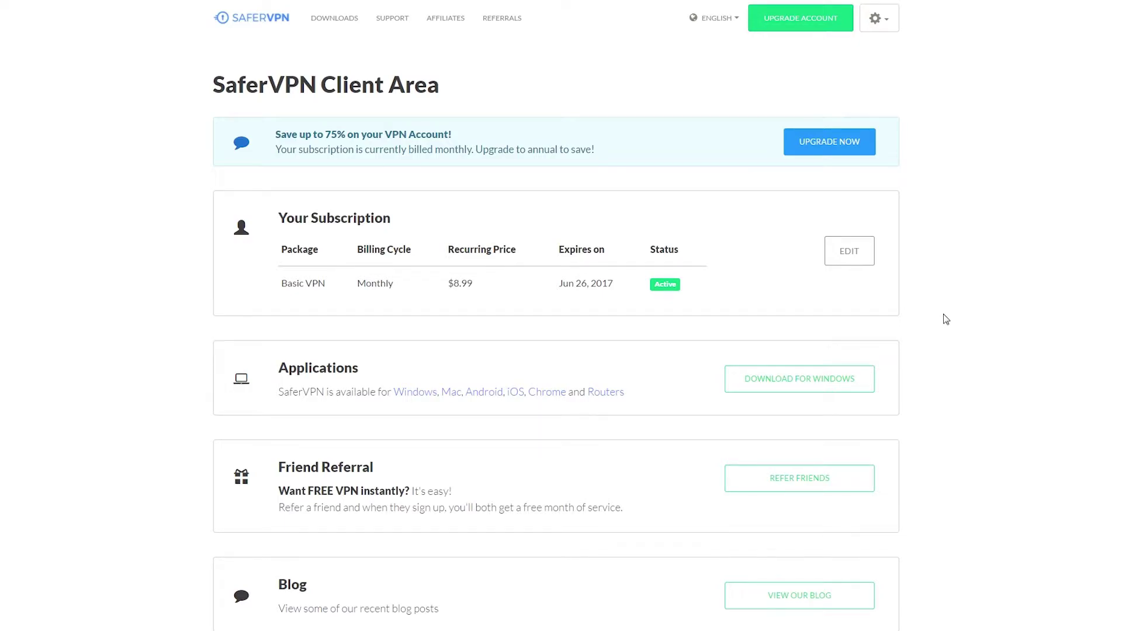
Step: Install the SaferVPN Chrome extension from the Downloads > Chrome page
left_click(344, 27)
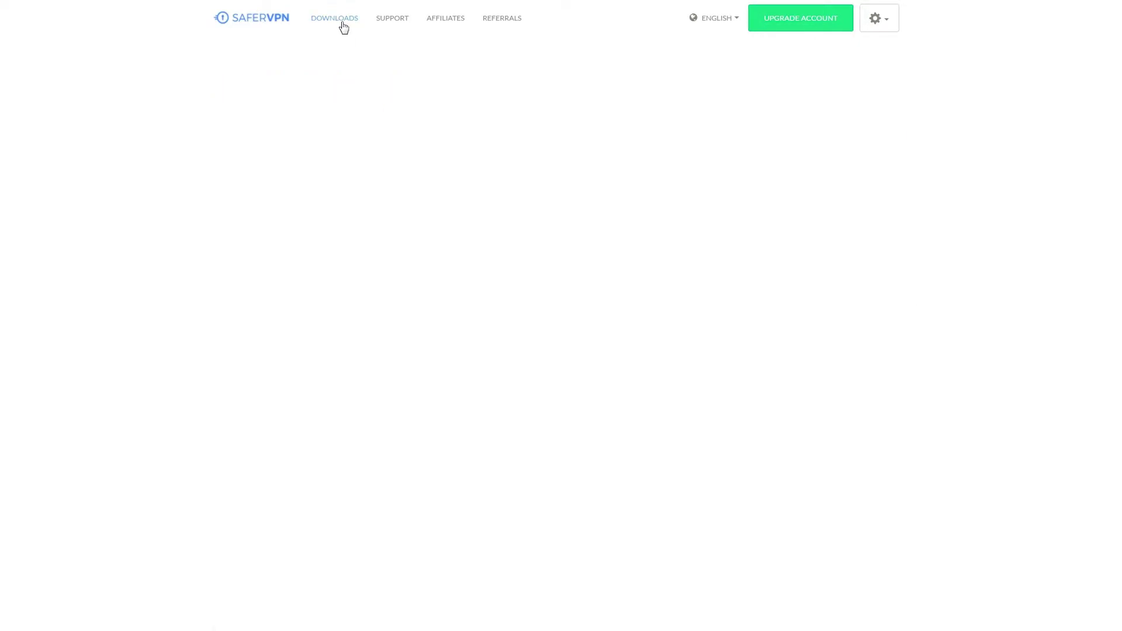
left_click(689, 72)
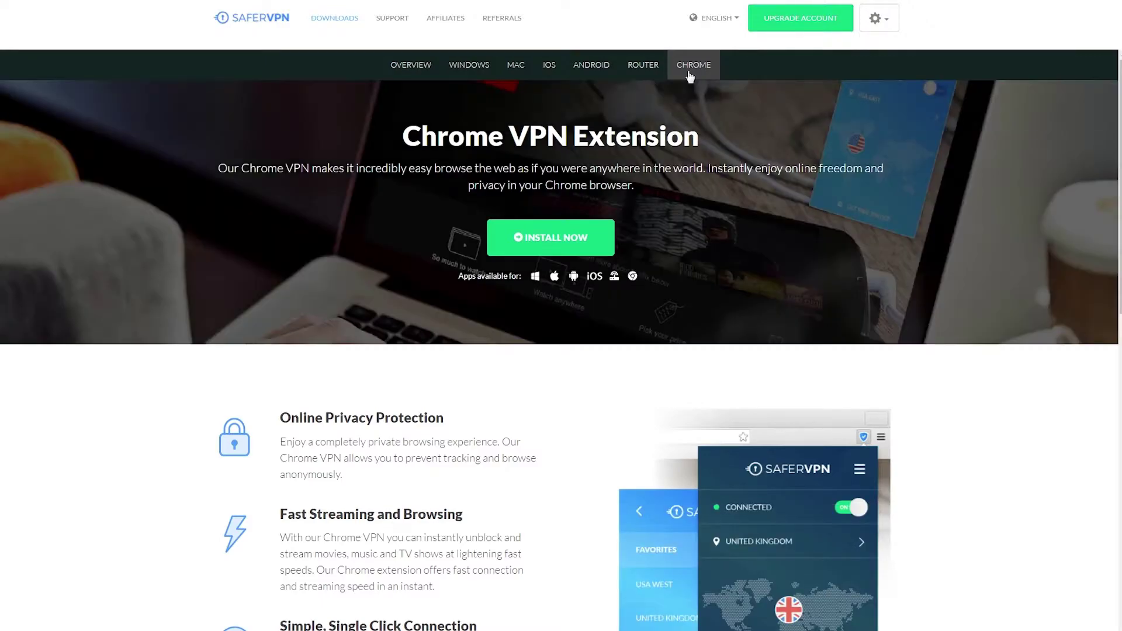
left_click(535, 243)
left_click(591, 142)
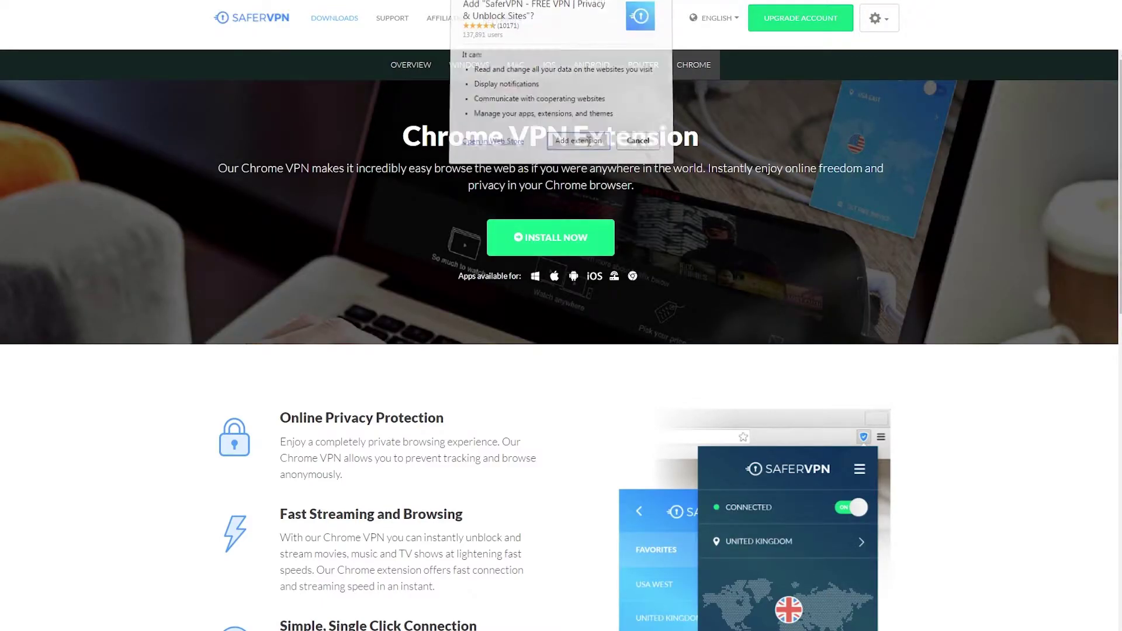
Step: Log in to the Chrome extension with the saved account details and switch its VPN on
left_click(602, 402)
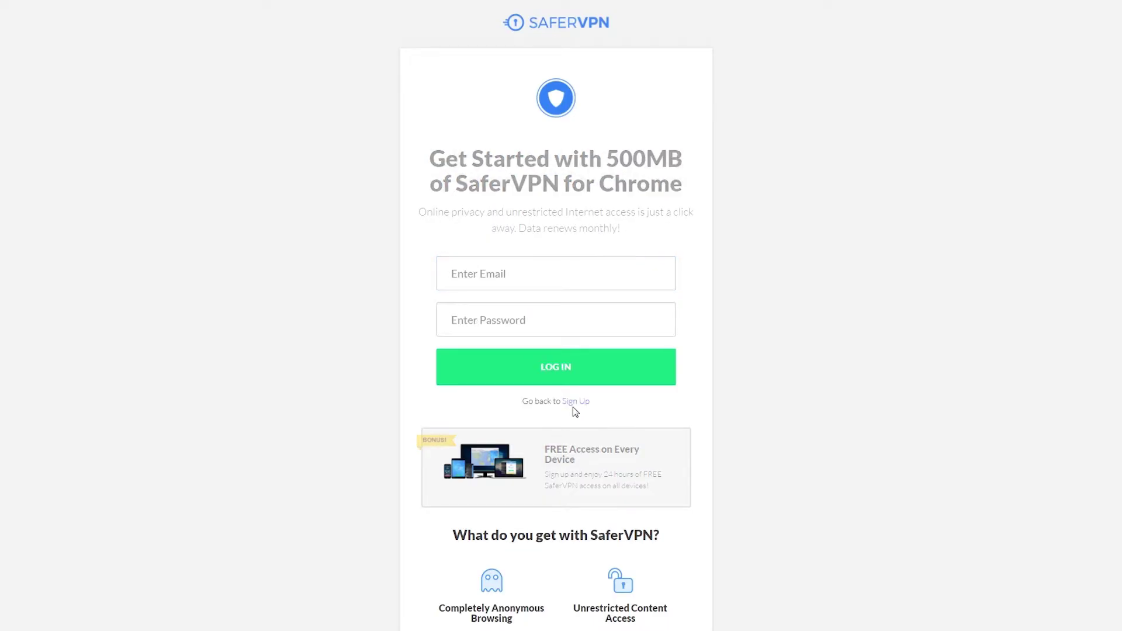
left_click(522, 313)
left_click(543, 363)
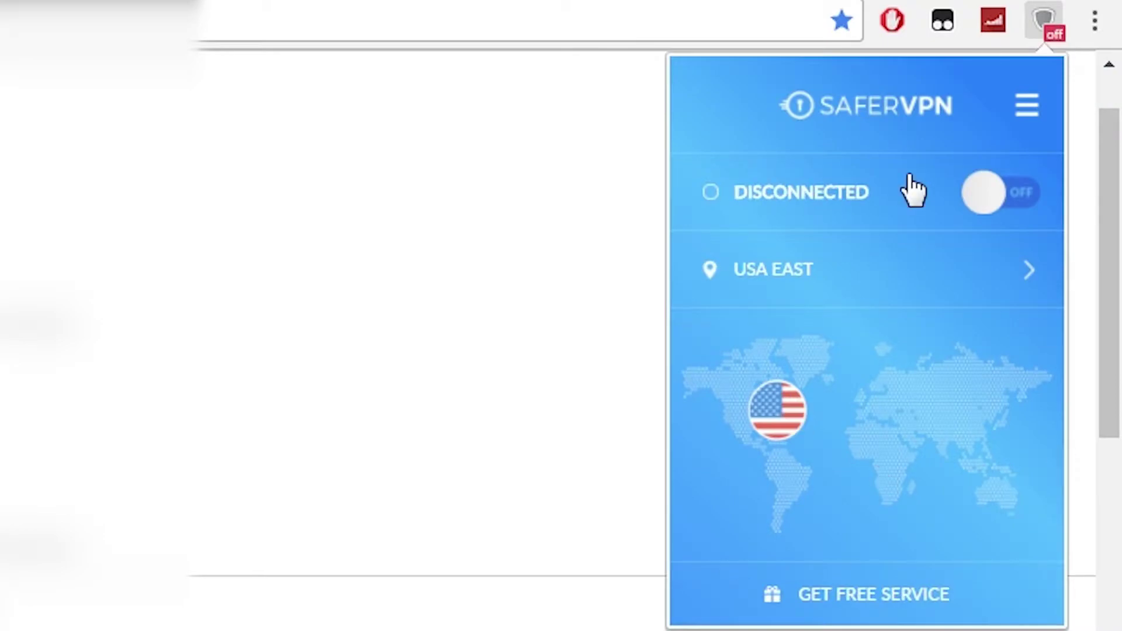
left_click(992, 204)
left_click(1017, 281)
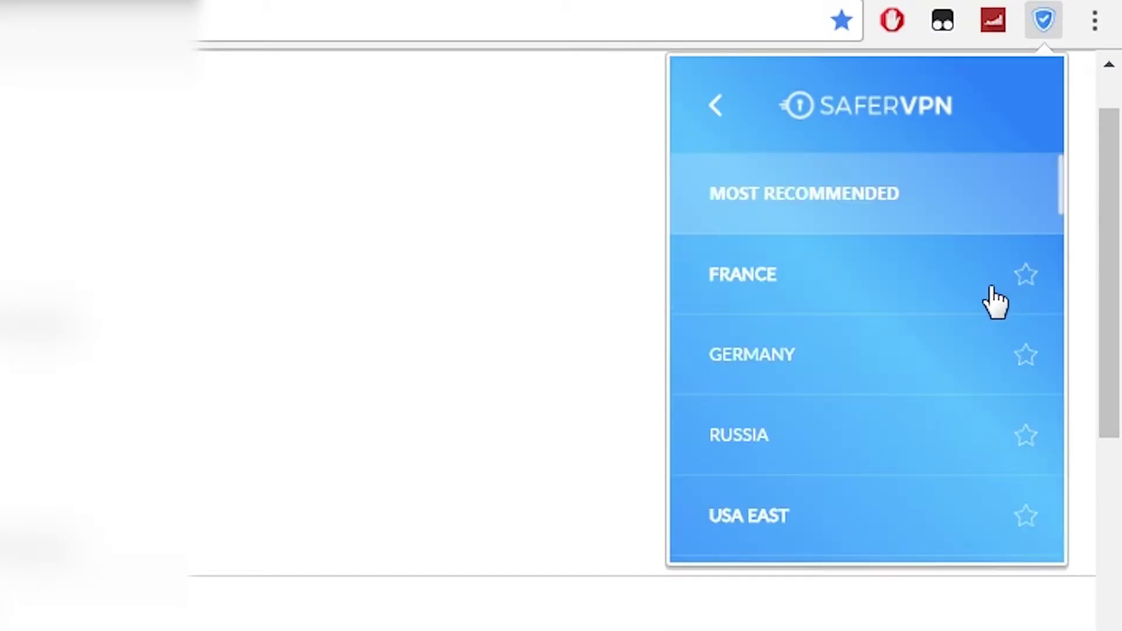
left_click(1030, 108)
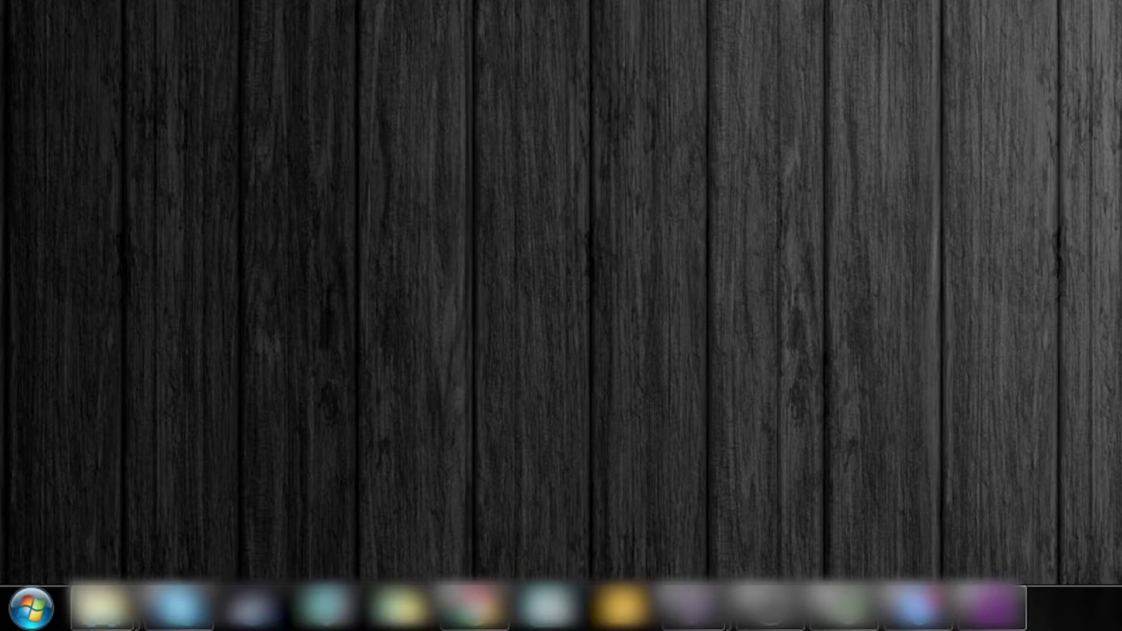
Step: Start a new Connect to a workplace setup from Control Panel's Network and Sharing Center
key("super")
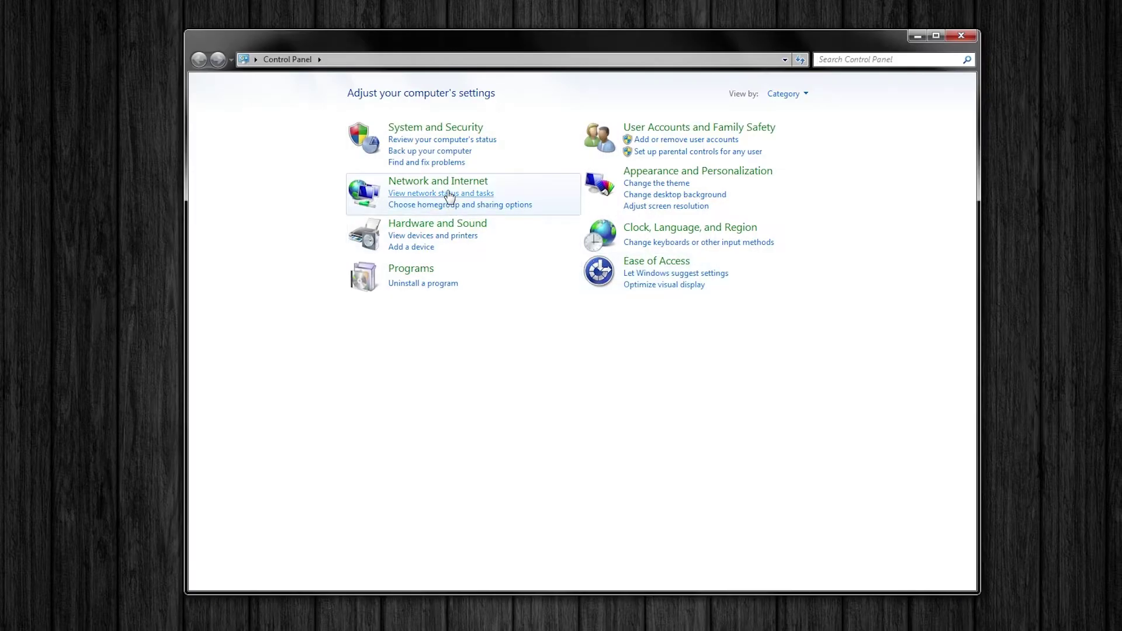
left_click(446, 182)
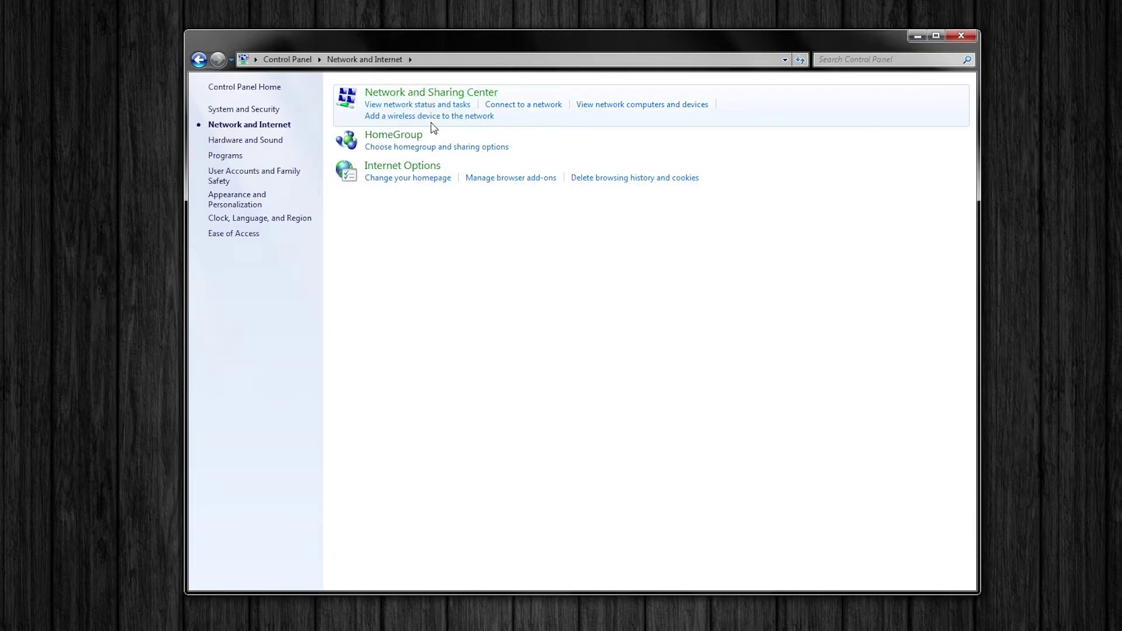
left_click(431, 93)
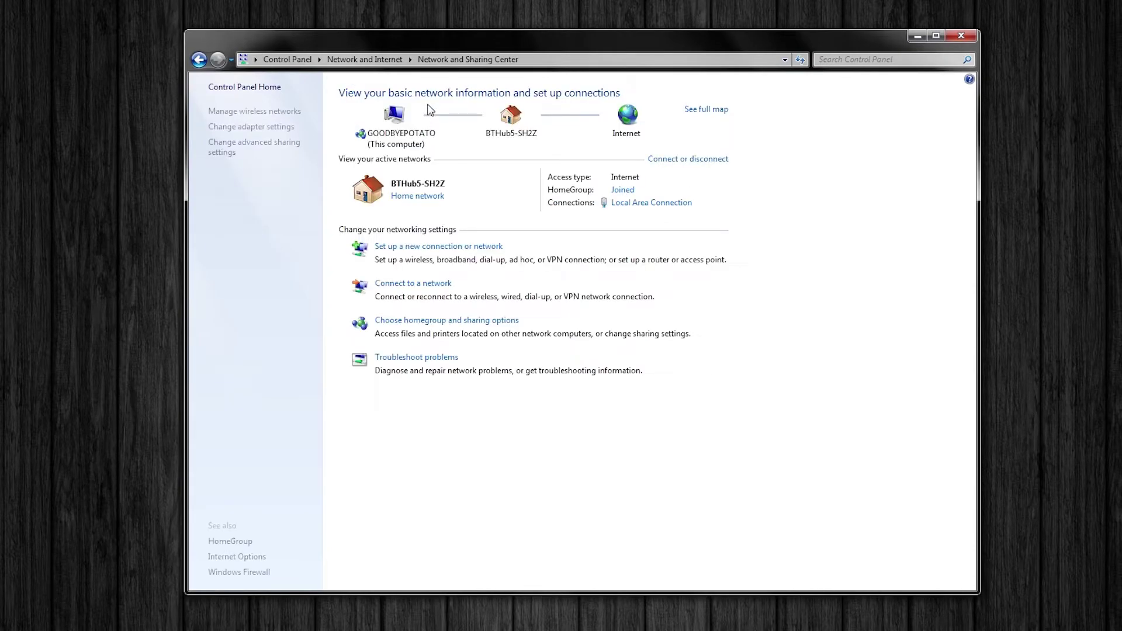
left_click(423, 248)
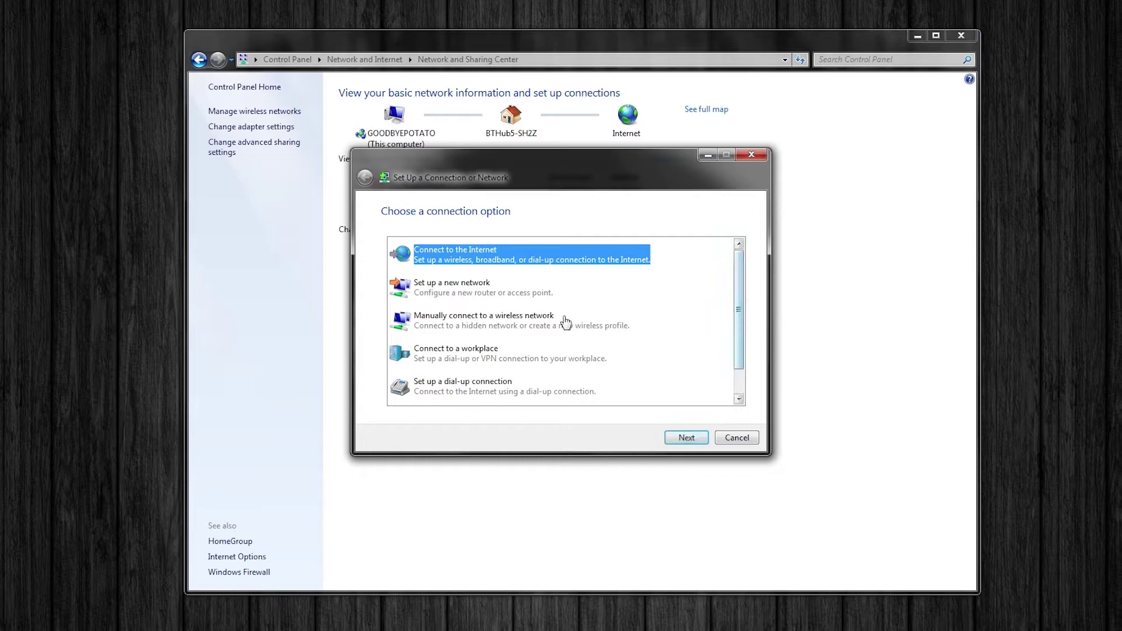
left_click(469, 356)
Step: Choose a VPN over the internet connection, set Don't connect now, and clear the destination name
left_click(701, 443)
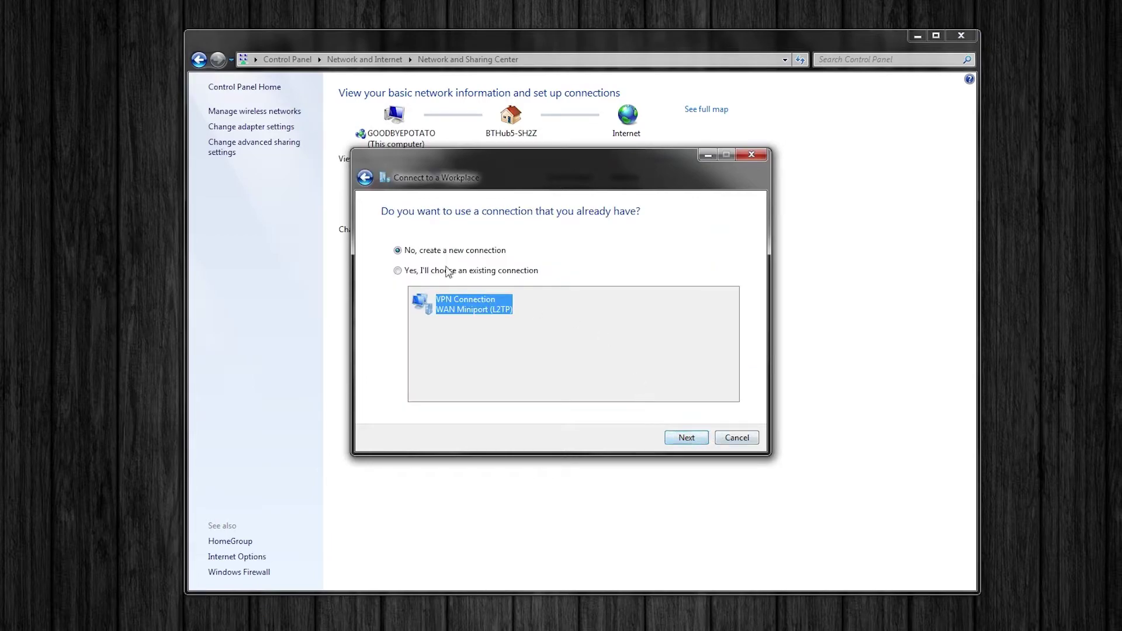
left_click(693, 440)
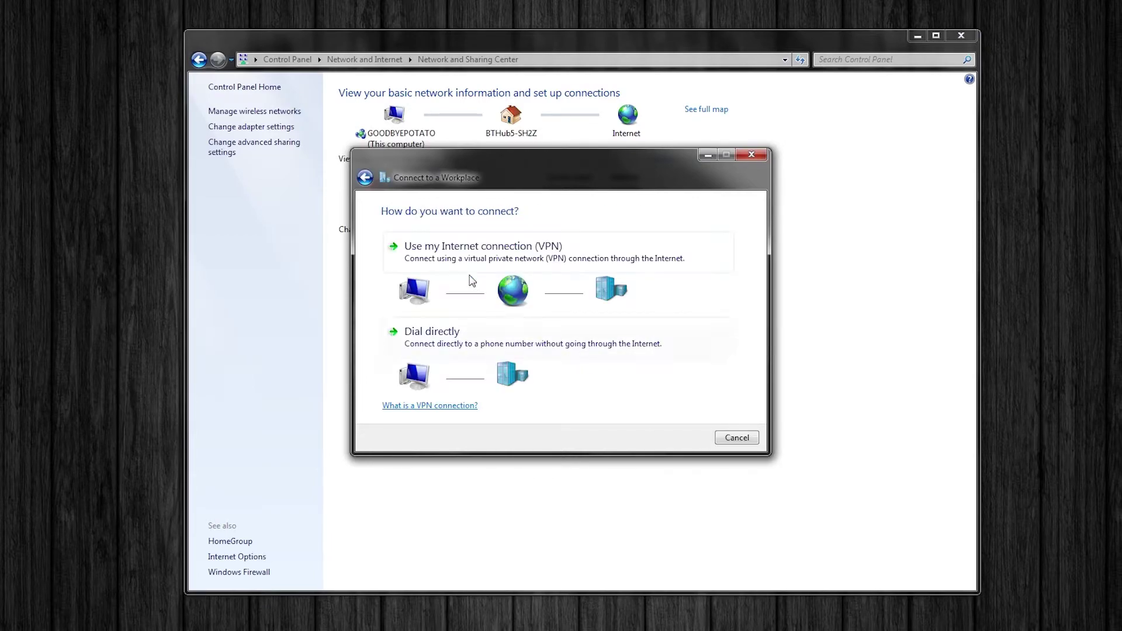
left_click(494, 255)
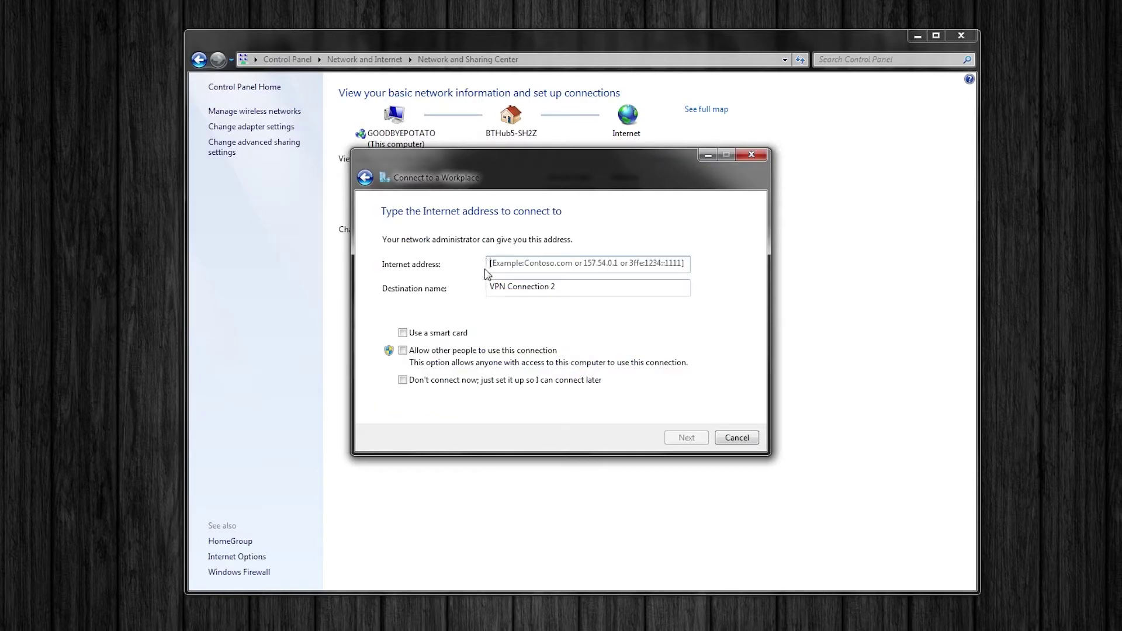
left_click(536, 266)
left_click(403, 380)
left_click_drag(588, 288, 362, 294)
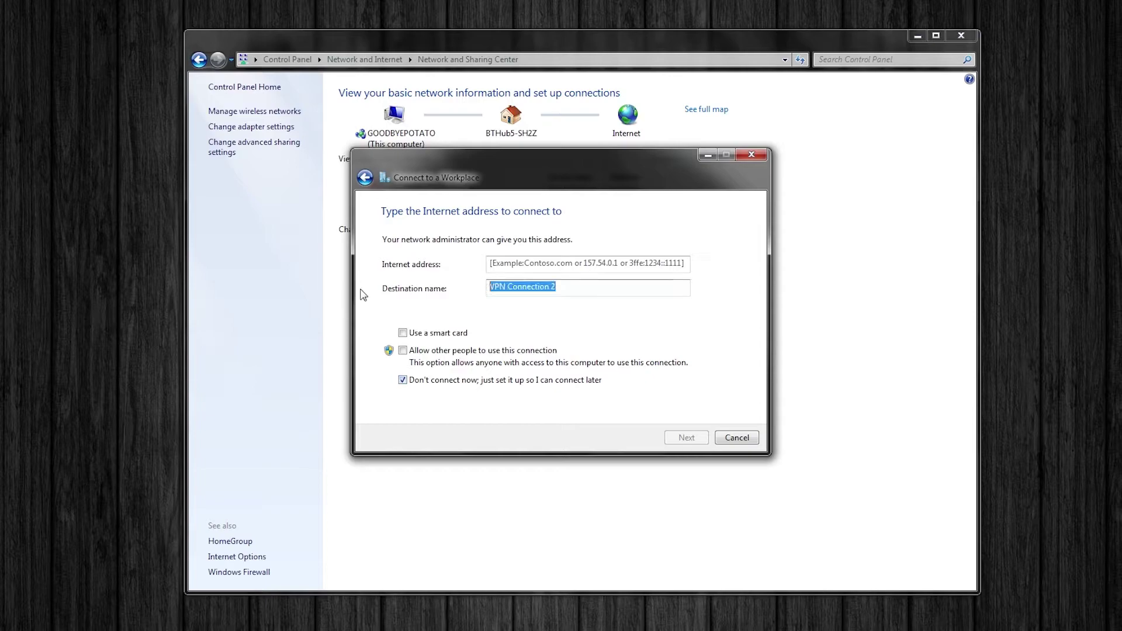
type("Safer")
key("BackSpace")
key("BackSpace")
key("BackSpace")
key("BackSpace")
key("BackSpace")
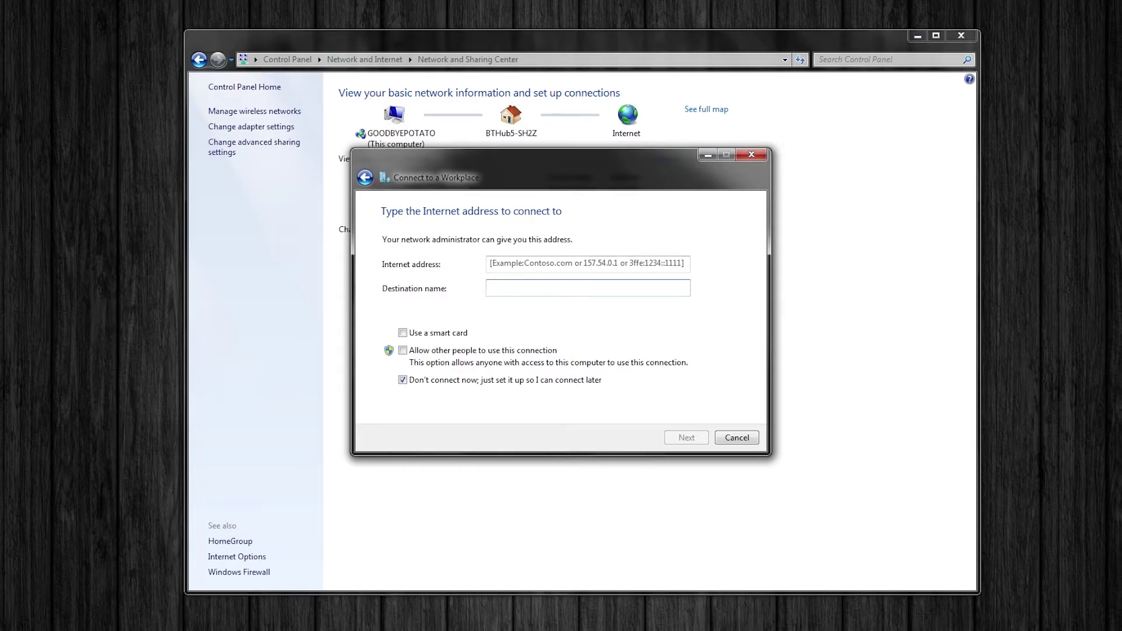
Step: Name the destination SaferVPN, then find the server hostname article in SaferVPN support
type("SaferVPN")
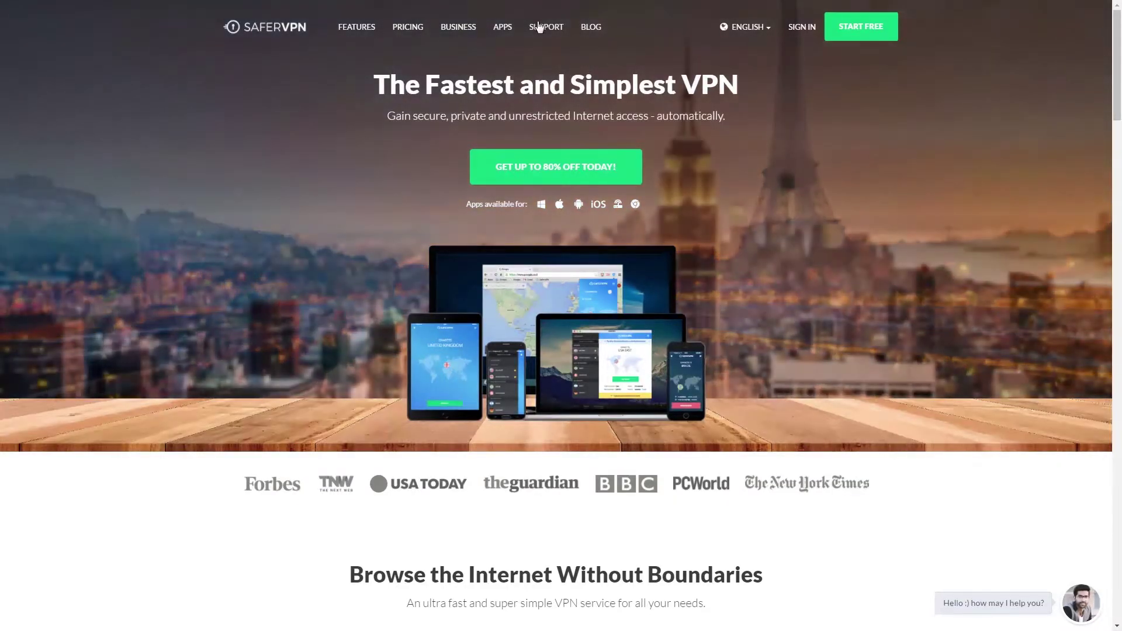
left_click(543, 26)
left_click(480, 146)
type("server host")
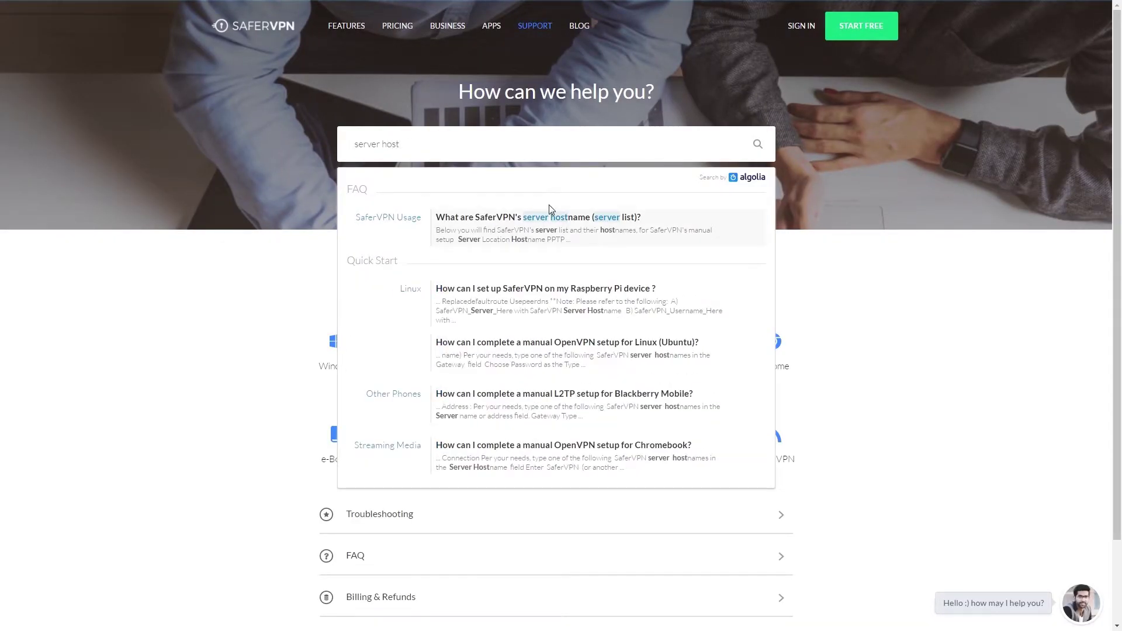
left_click(549, 206)
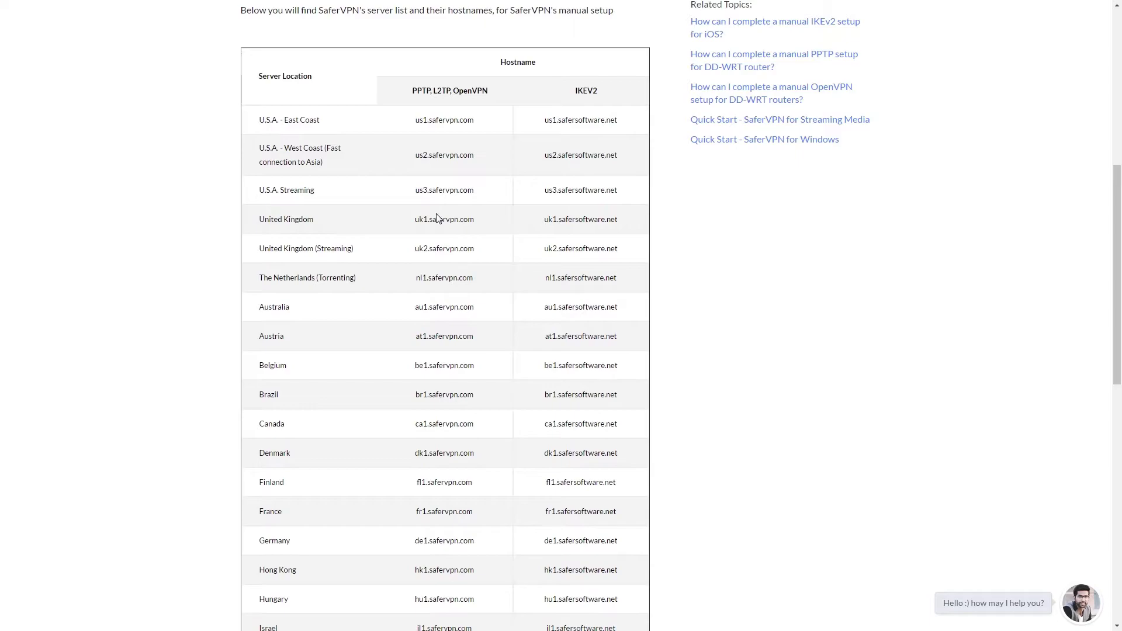
Step: Select the UK hostname uk1.safersoftware.net in the hostname table
left_click_drag(582, 91, 596, 93)
left_click(536, 96)
left_click_drag(412, 91, 491, 90)
left_click(540, 118)
left_click_drag(545, 219, 622, 215)
key("ctrl+c")
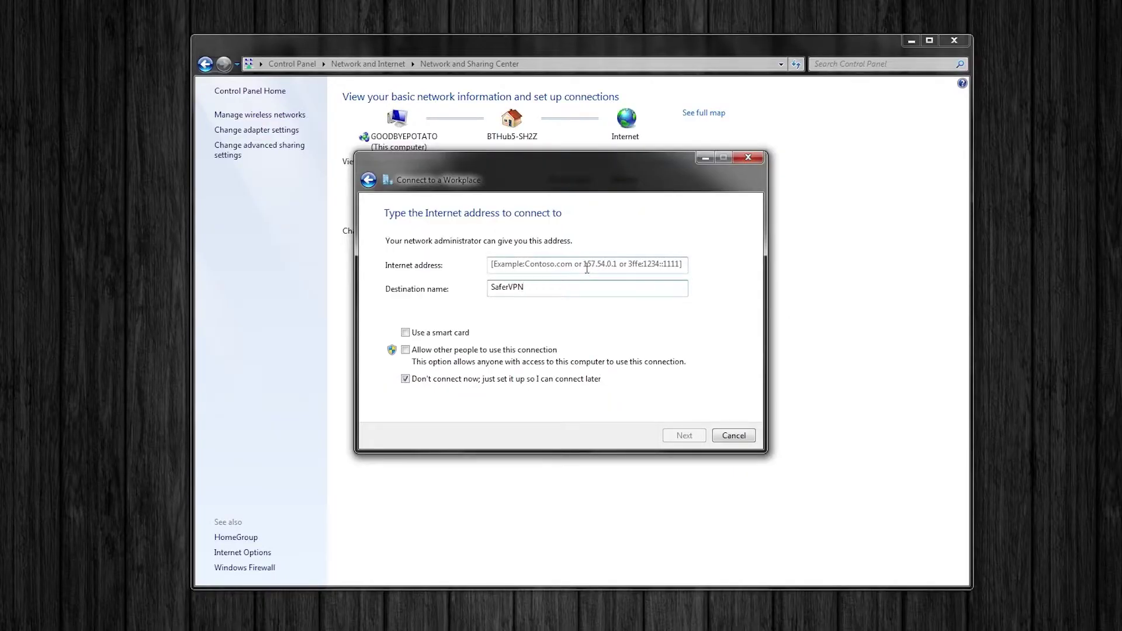
Step: Create the SaferVPN connection to uk1.safersoftware.net with account credentials and a remembered password
left_click(588, 269)
key("ctrl+v")
left_click(695, 436)
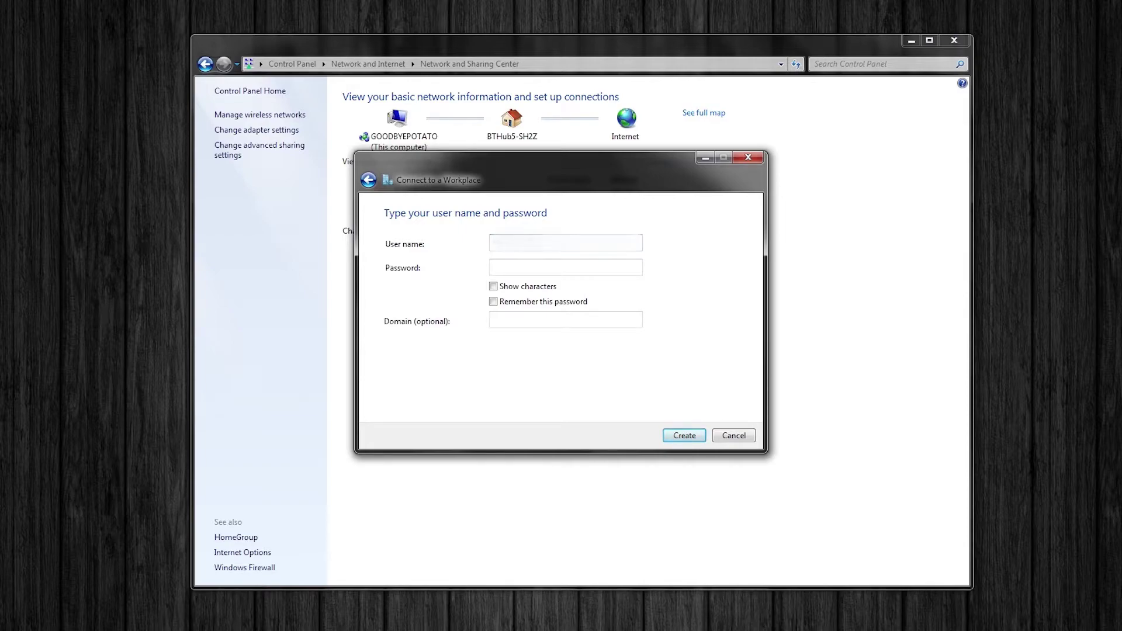
key("ctrl+v")
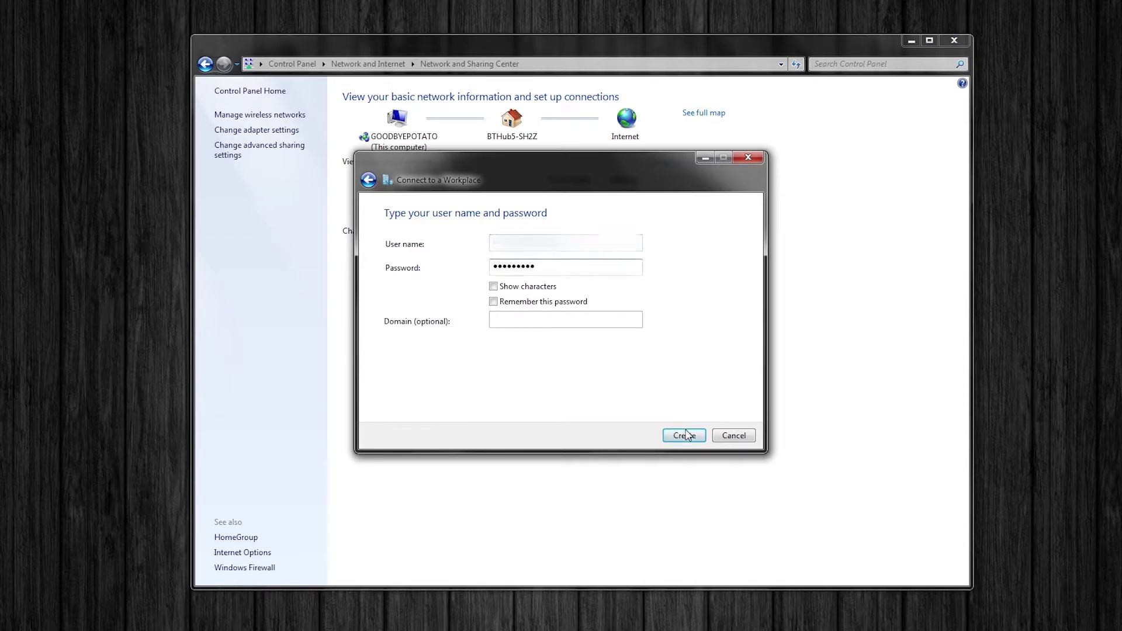
left_click(513, 301)
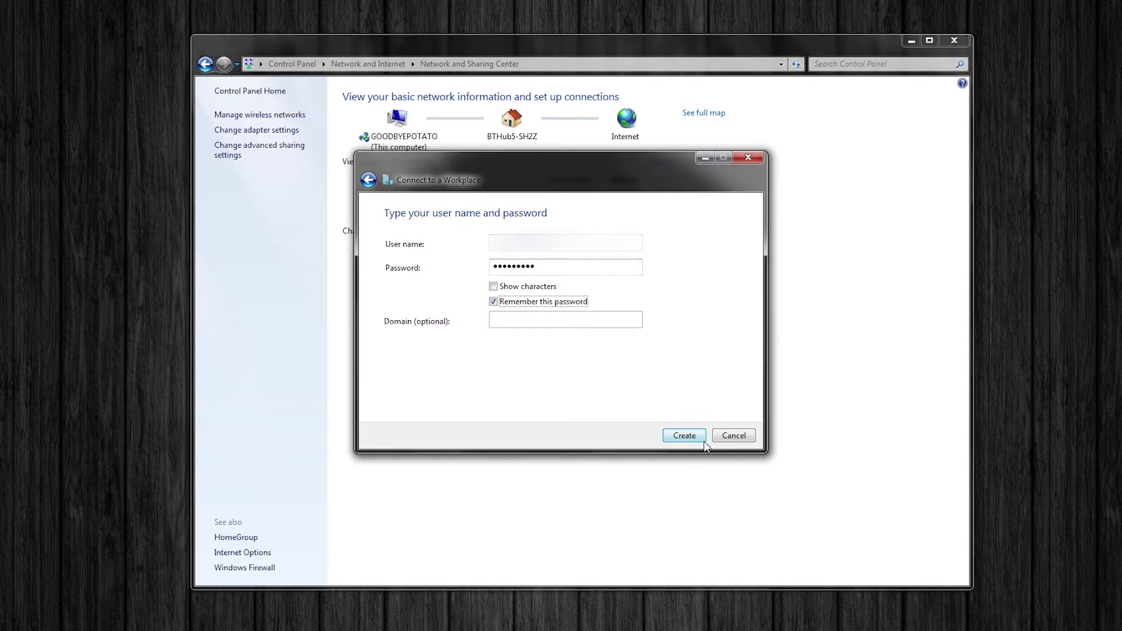
left_click(686, 437)
left_click(741, 439)
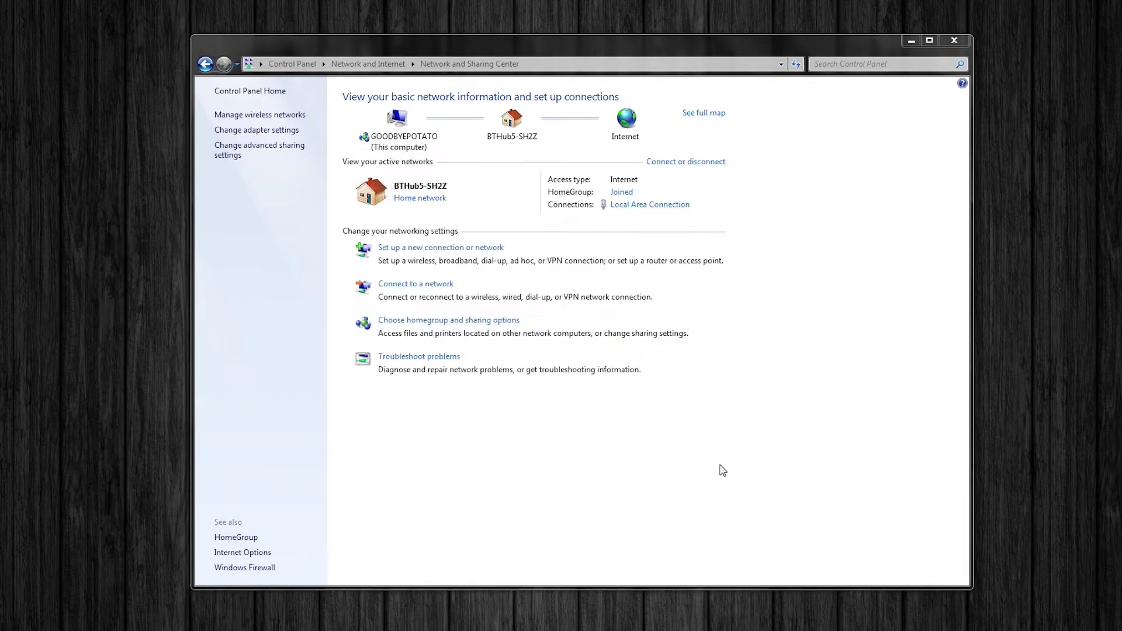
left_click_drag(288, 46, 227, 38)
Step: Open the SaferVPN connection's properties and stop including the Windows logon domain when dialing
left_click(196, 123)
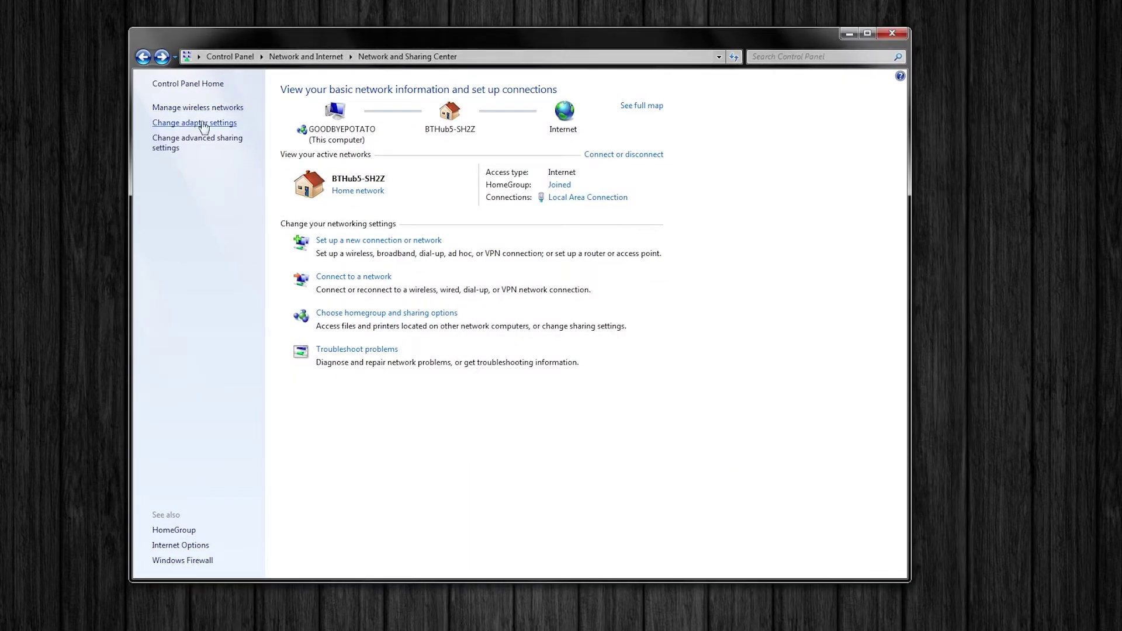
right_click(212, 150)
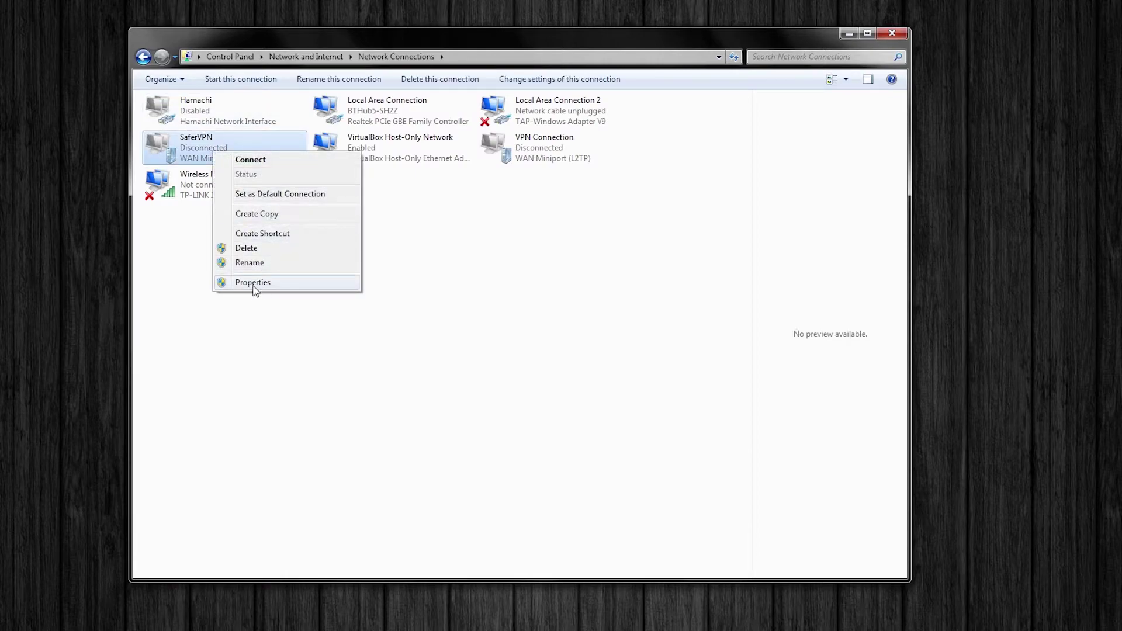
left_click(253, 283)
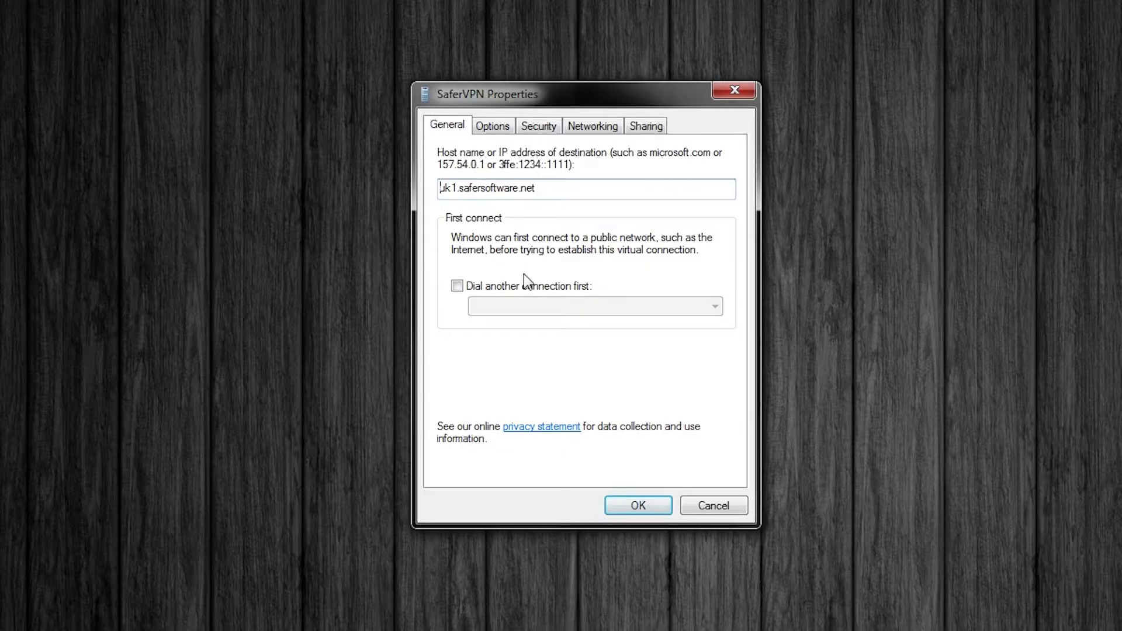
left_click(496, 128)
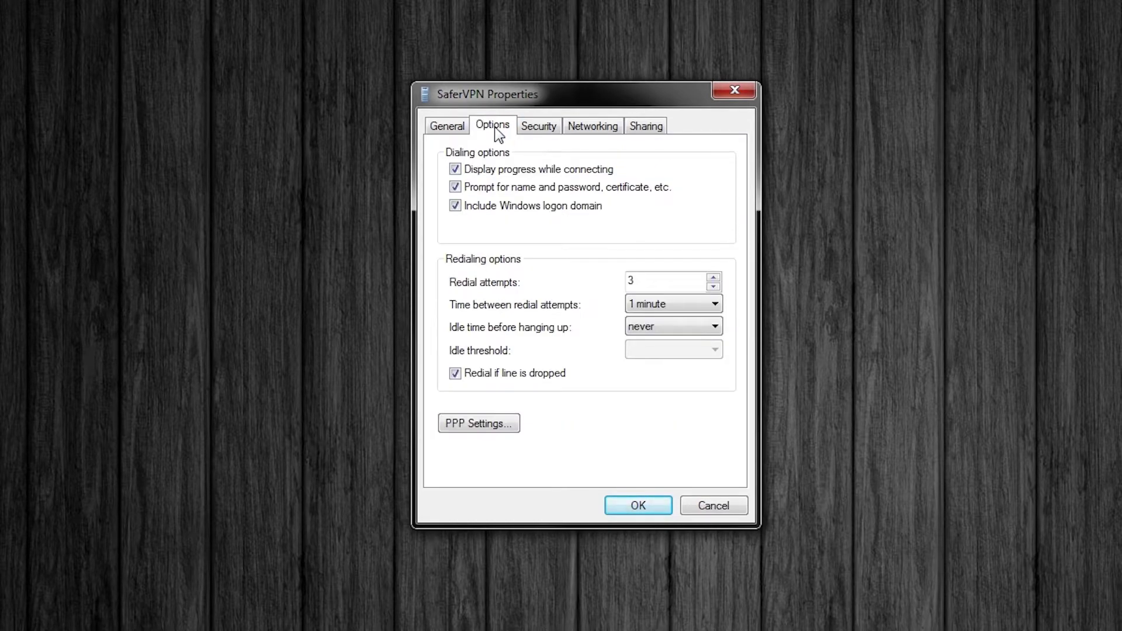
left_click(456, 206)
Step: Set SaferVPN security to L2TP/IPSec, maximum-strength encryption, and enter the preshared key
key("ctrl+Tab")
left_click(507, 170)
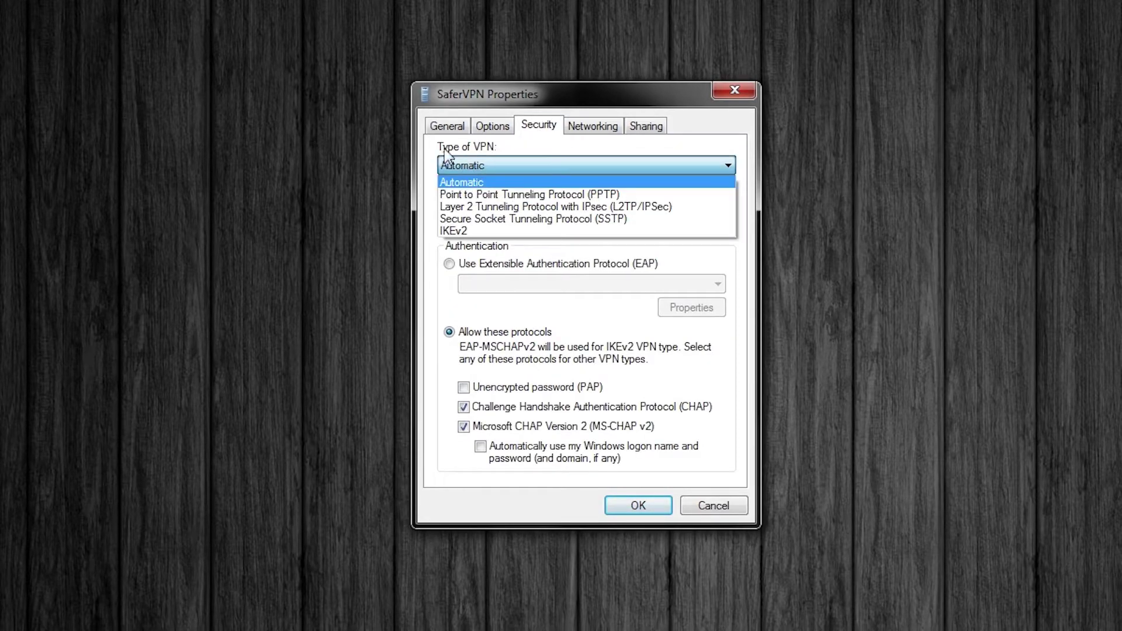
left_click(523, 205)
left_click(517, 221)
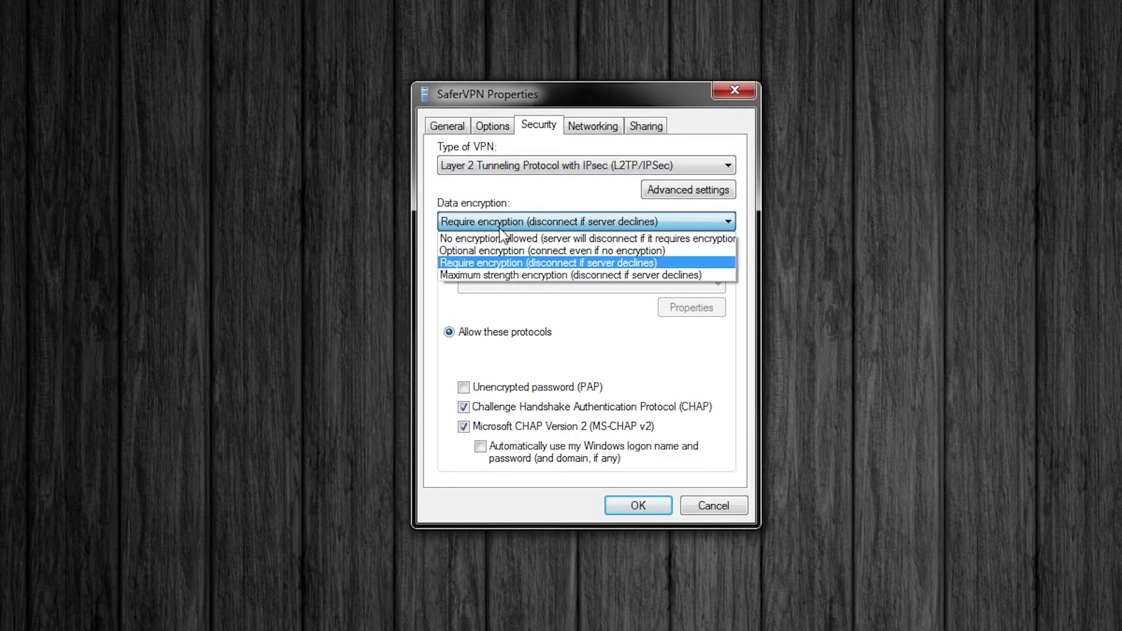
left_click(535, 277)
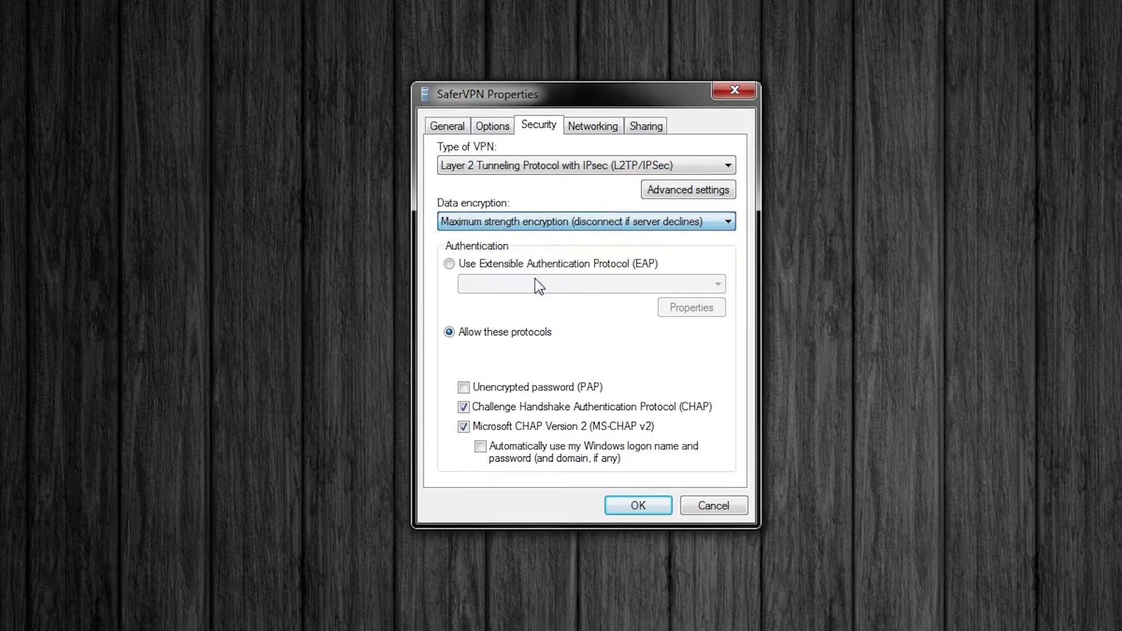
left_click(664, 194)
left_click(604, 172)
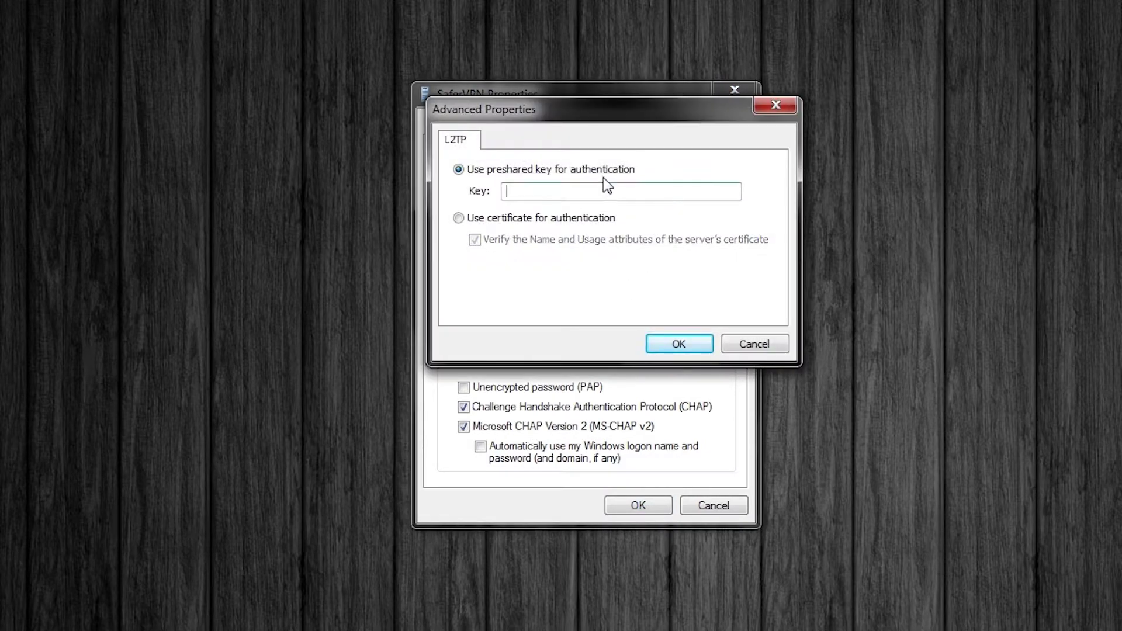
type("SaferVPN2013")
left_click(678, 343)
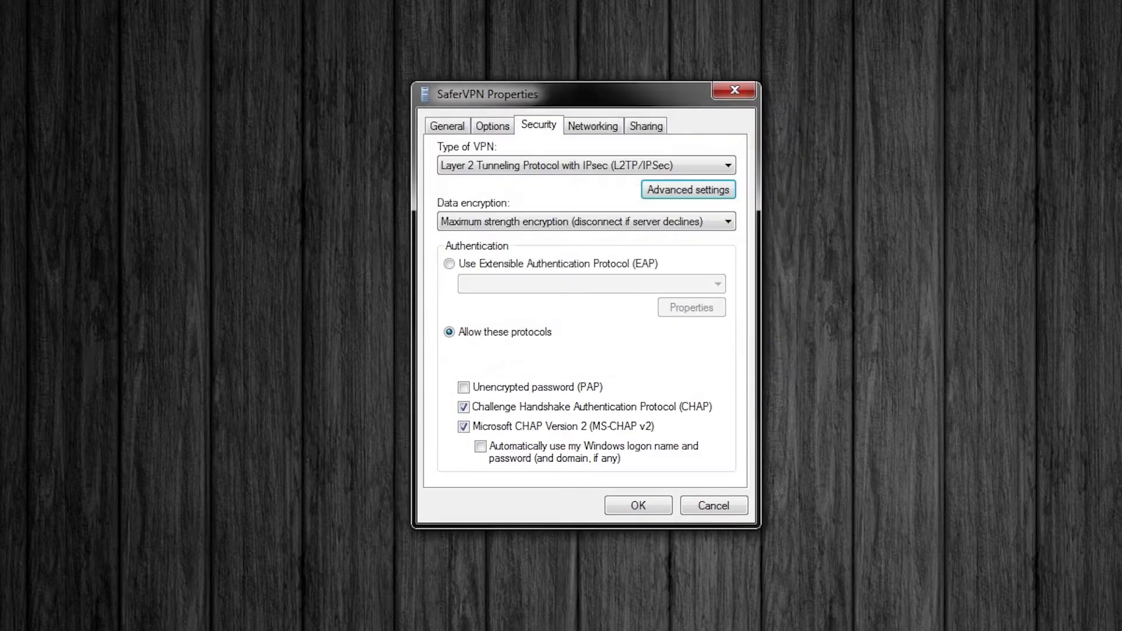
Step: Turn off IPv6, File and Printer Sharing, and Client for Microsoft Networks, leaving only IPv4
left_click(615, 124)
left_click(446, 172)
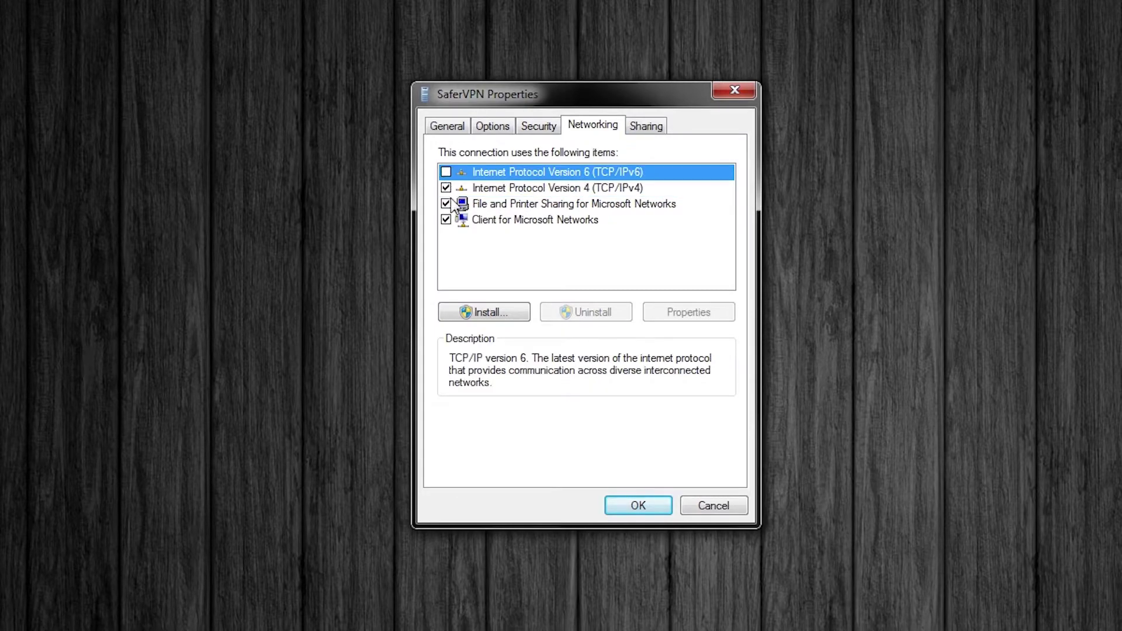
left_click(446, 204)
left_click(447, 219)
left_click(508, 190)
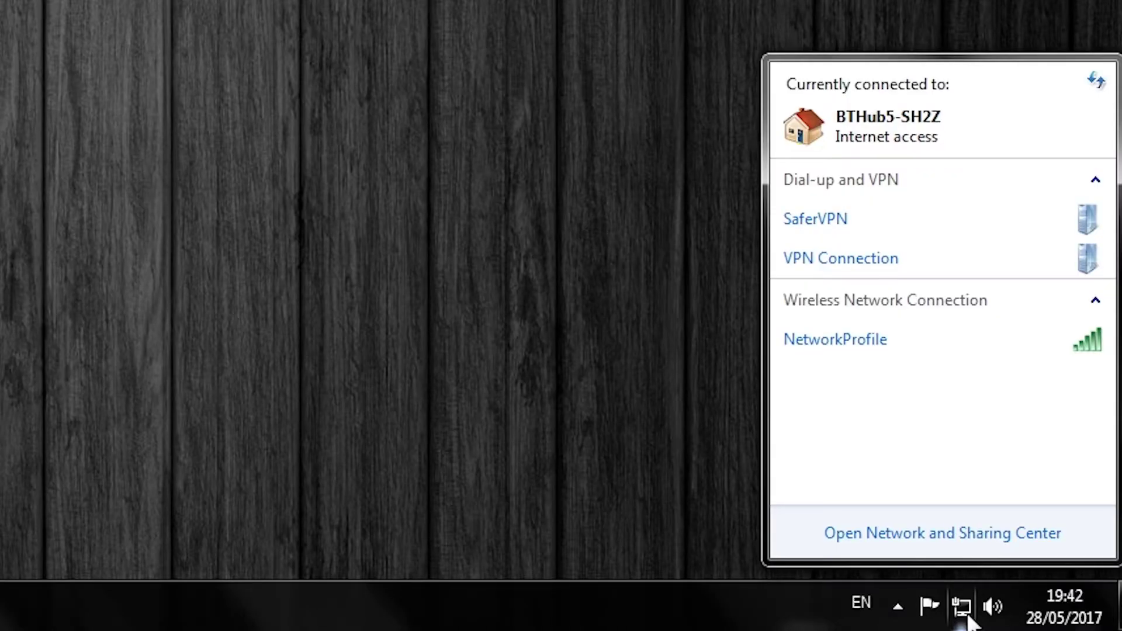
Step: Dial SaferVPN from the taskbar network list using the saved user name and password
left_click(881, 213)
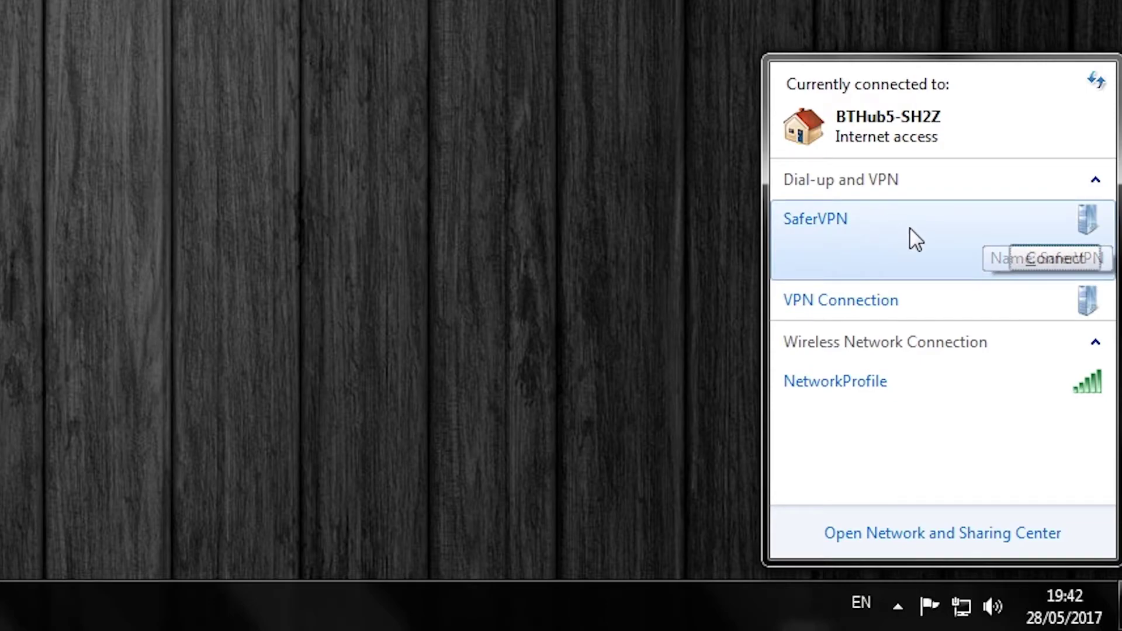
left_click(1055, 258)
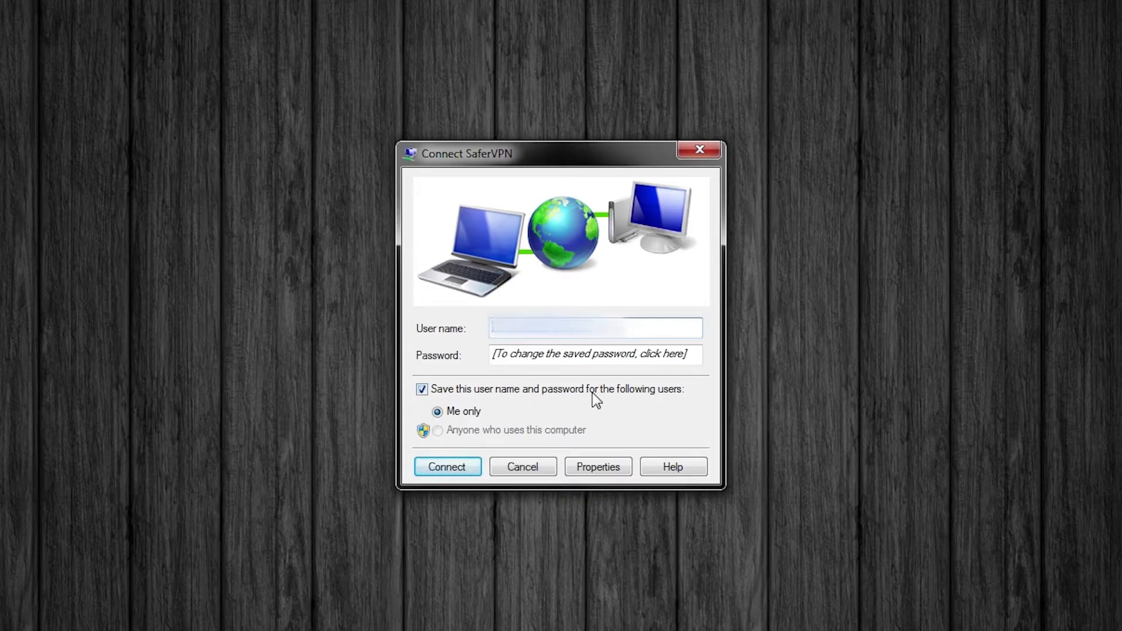
left_click(423, 473)
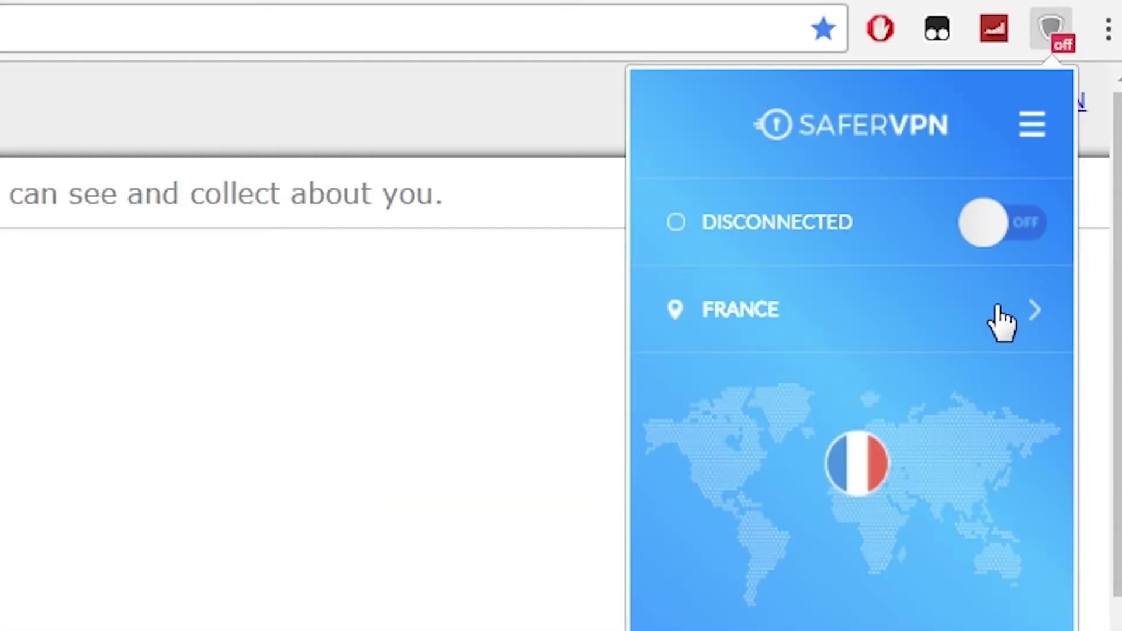
Step: Connect the SaferVPN extension through the USA East location
left_click(994, 318)
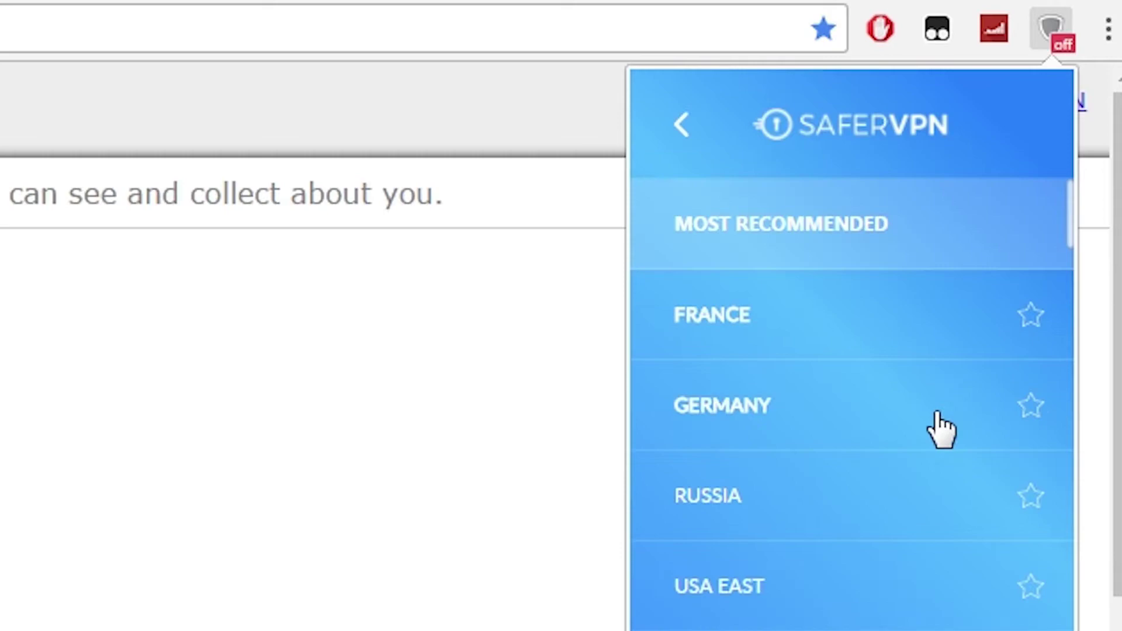
left_click(806, 571)
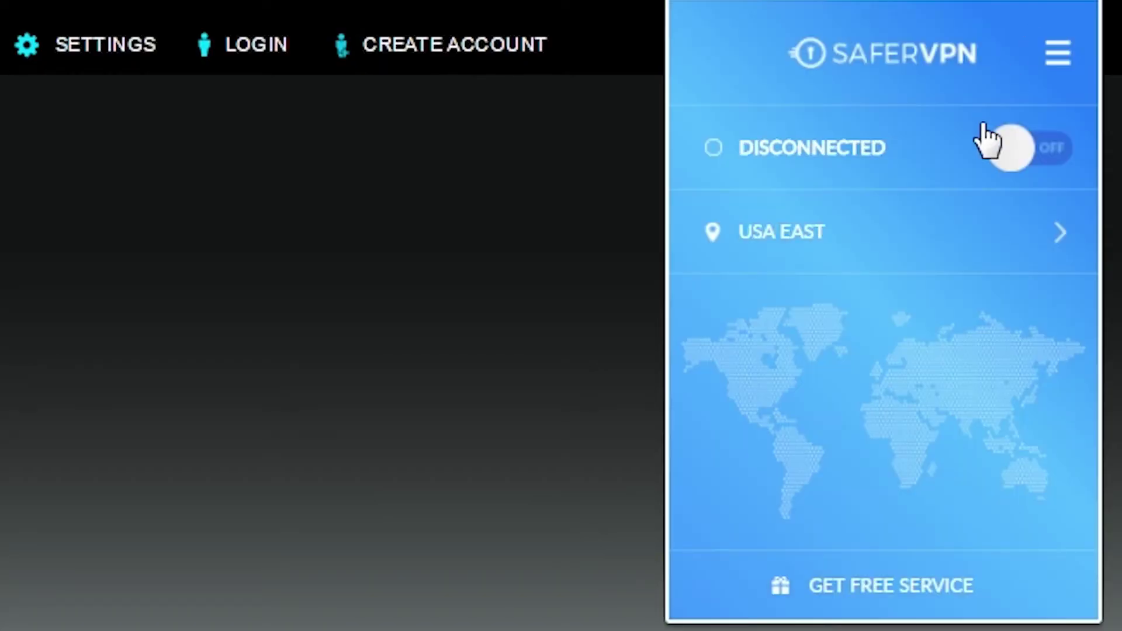
Step: Switch the extension to United Kingdom, rerun the speed test, then return to USA East
left_click(975, 242)
scroll(958, 322, "down", 5)
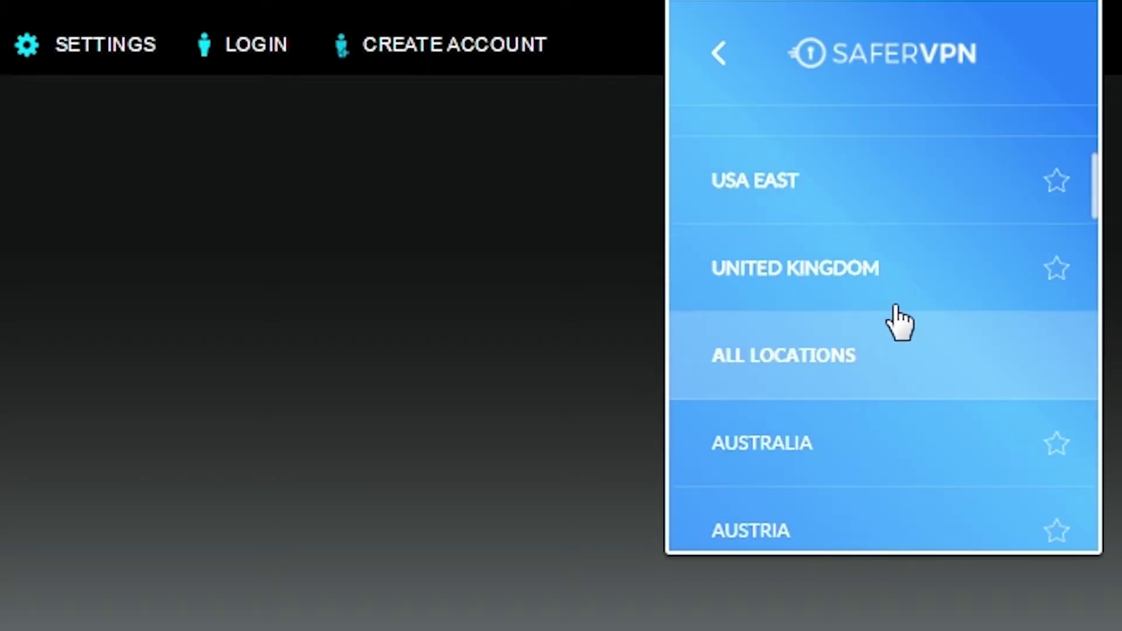
left_click(891, 301)
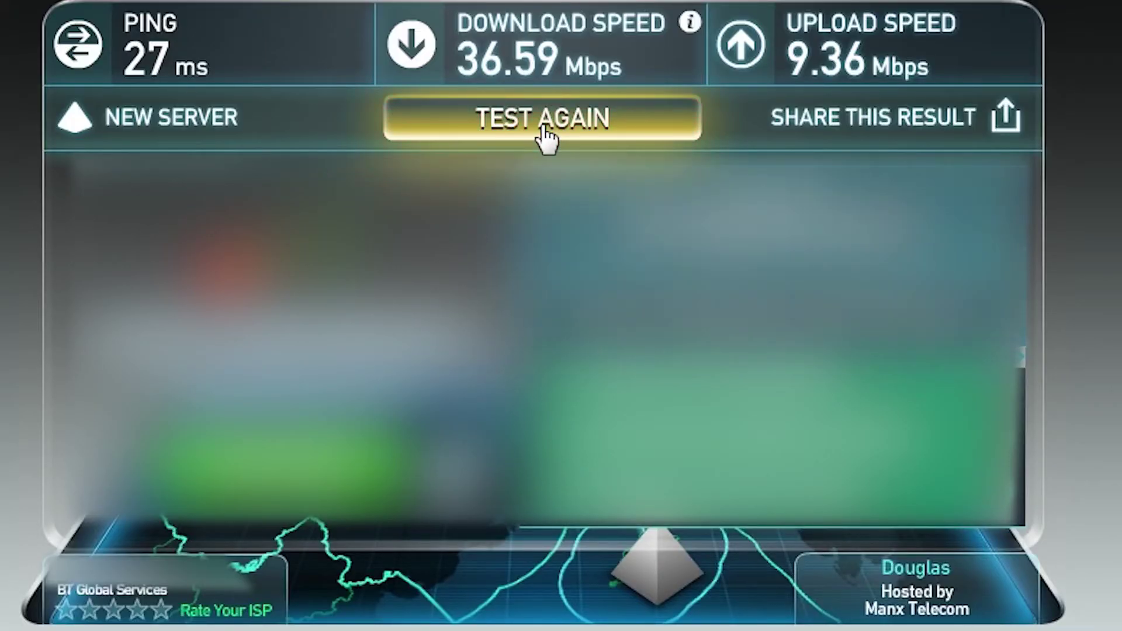
left_click(547, 138)
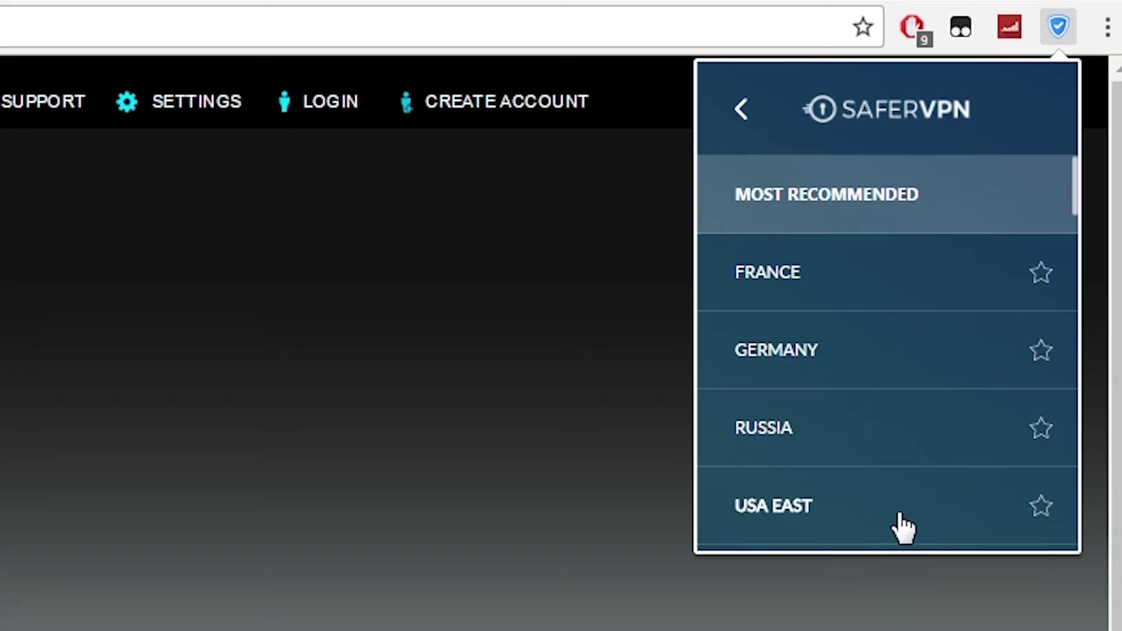
left_click(894, 511)
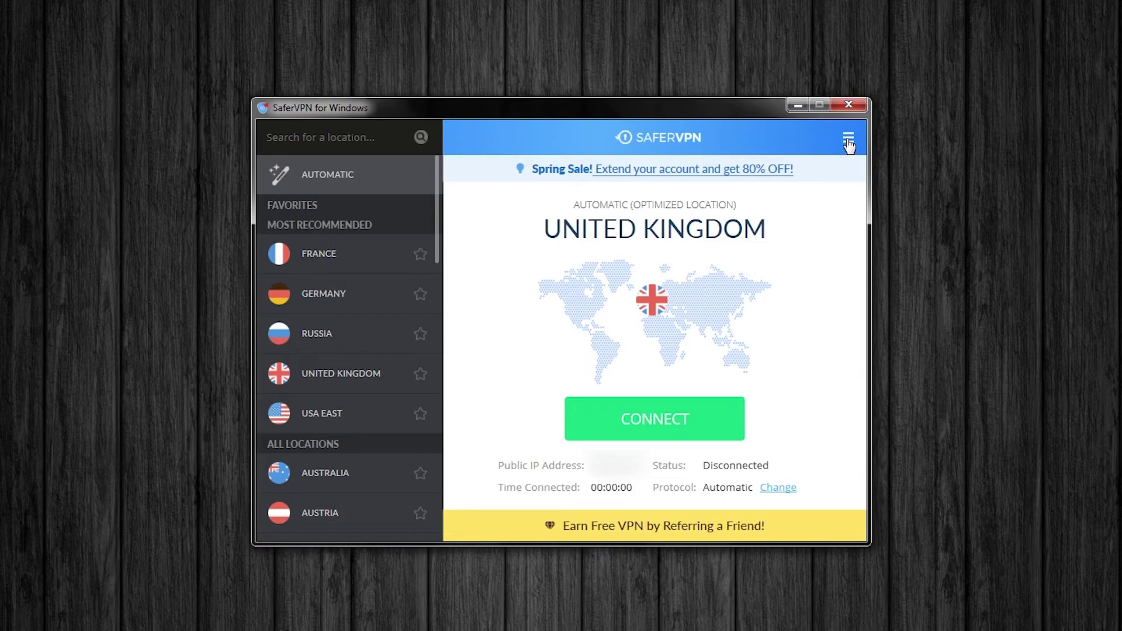
Step: In the app's Settings, change the VPN protocol from Automatic to IKEv2 and apply
left_click(848, 142)
left_click(851, 266)
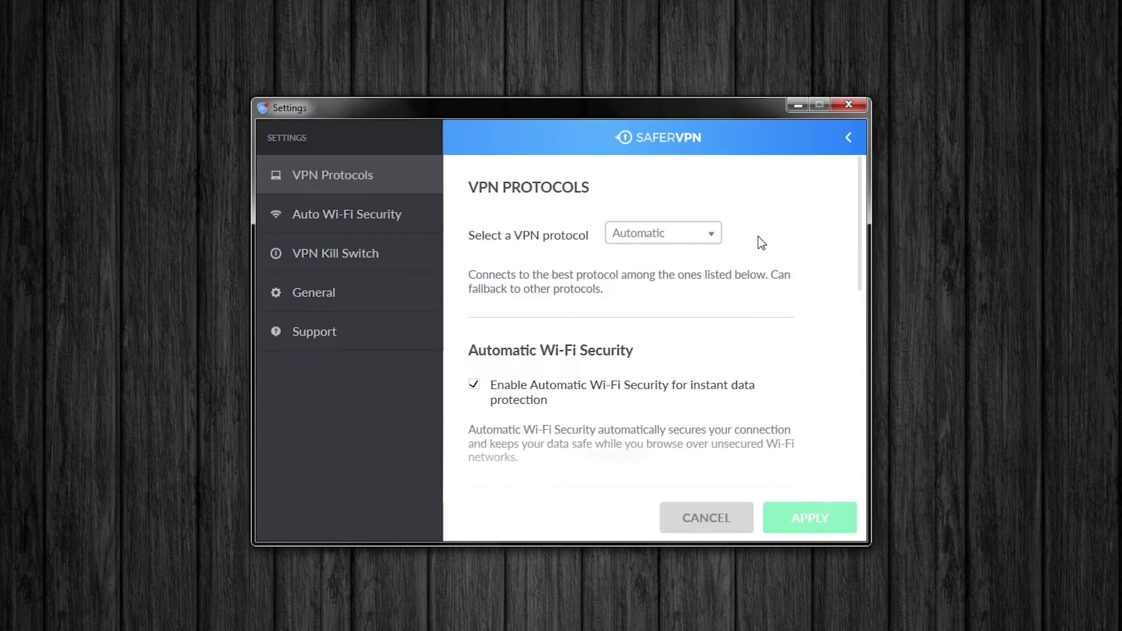
left_click(710, 233)
left_click(640, 260)
left_click(654, 236)
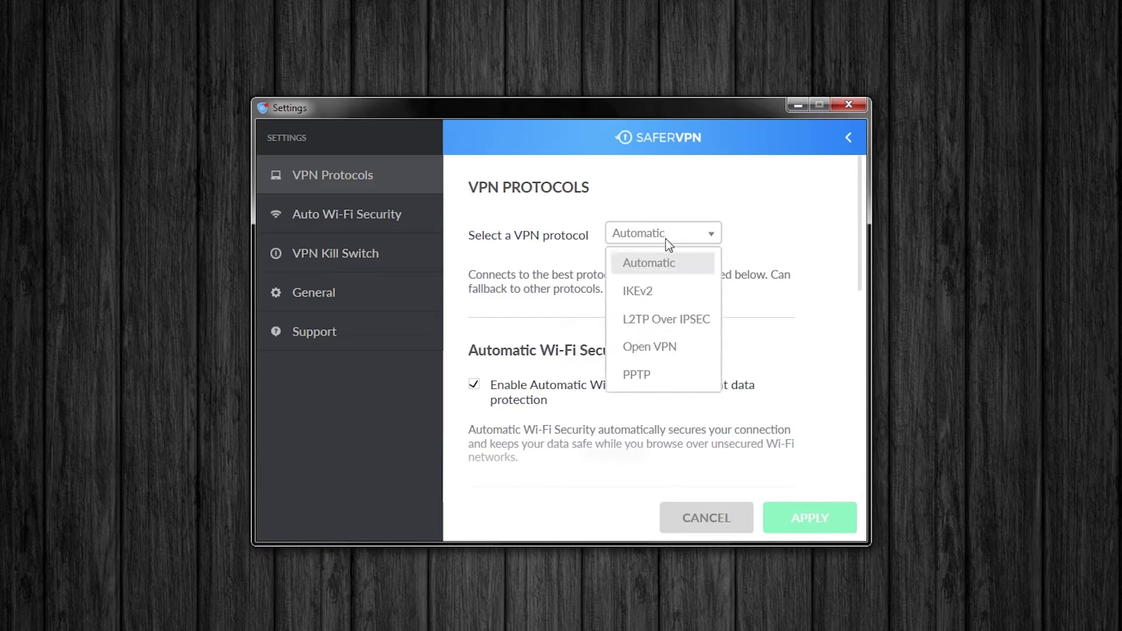
left_click(665, 291)
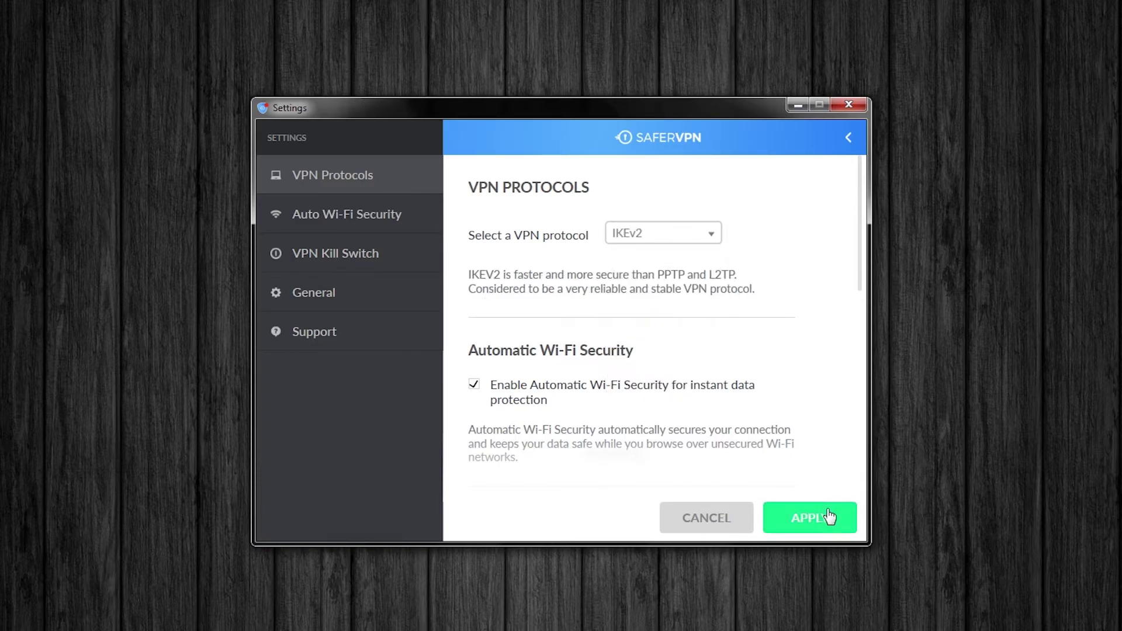
left_click(833, 518)
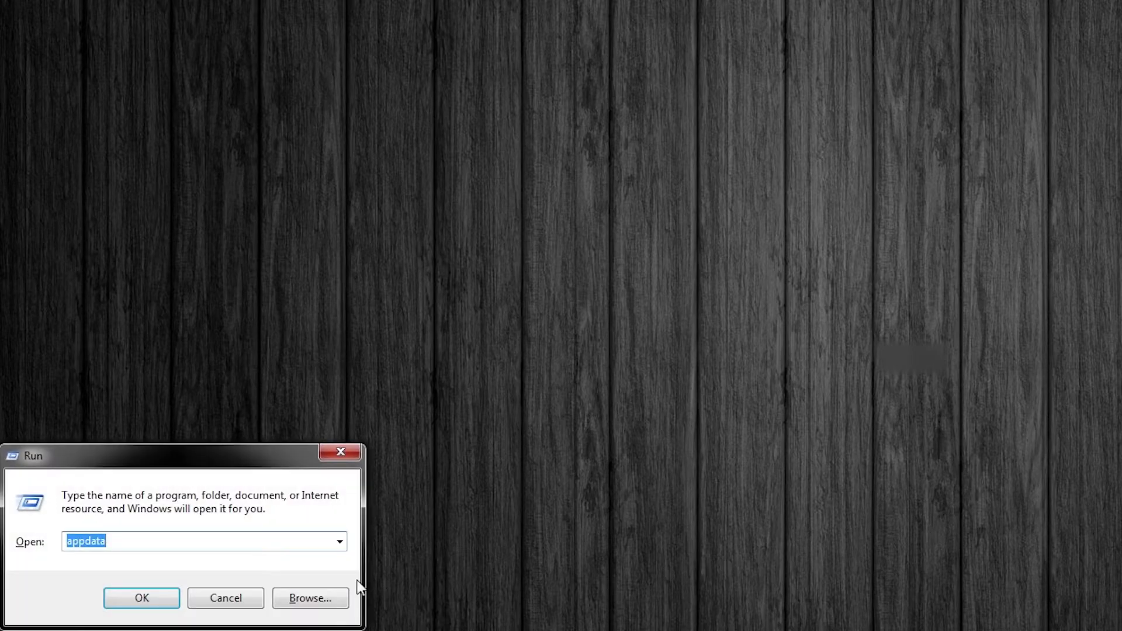
Step: Edit the appdata path entered in the Run dialog
left_click(204, 540)
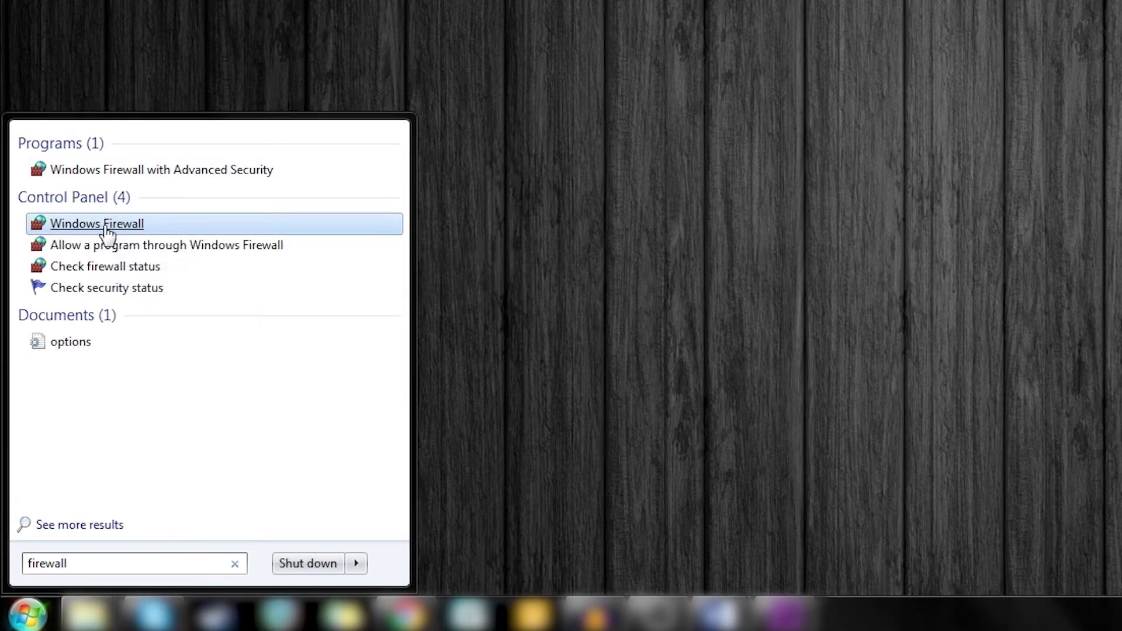
Step: Turn Windows Firewall off for both private and public networks and save the change
left_click(103, 233)
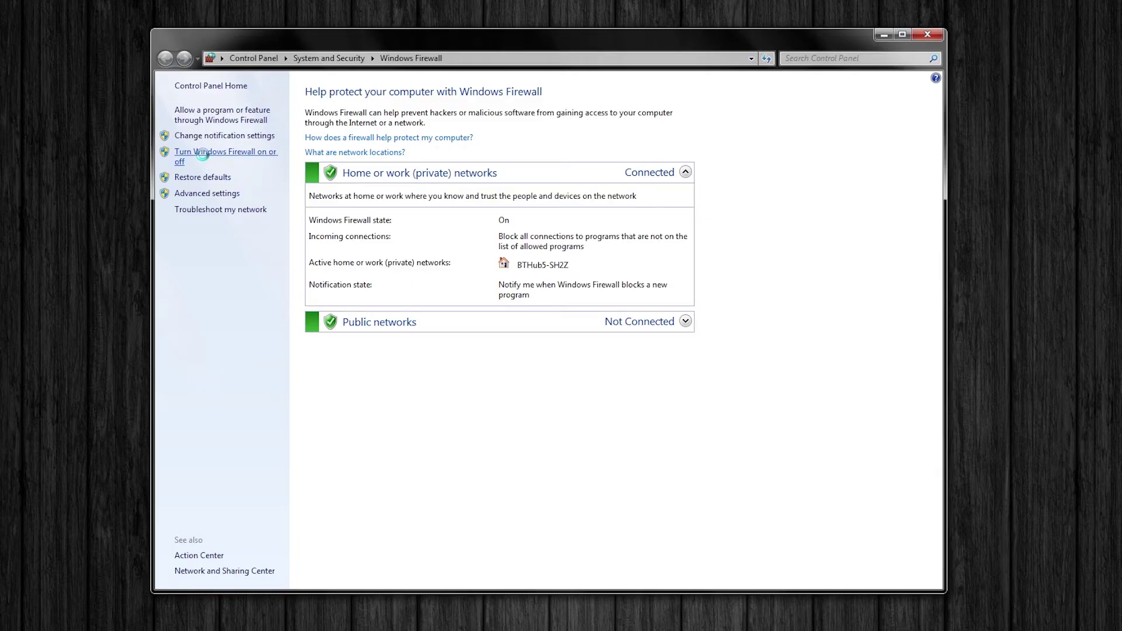
left_click(204, 158)
left_click(406, 199)
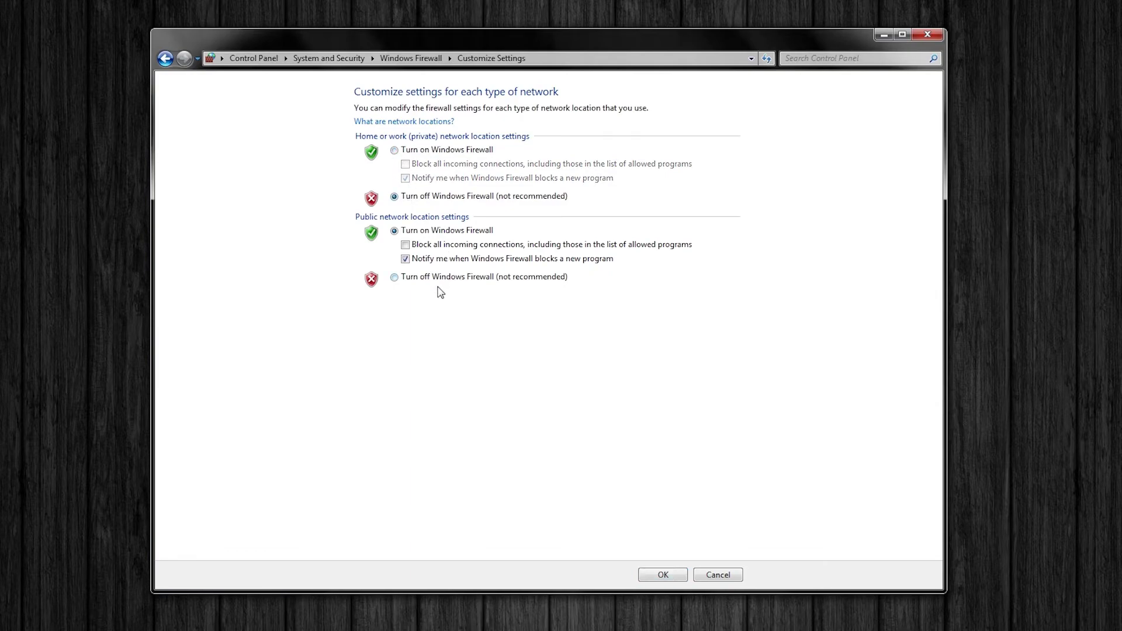
left_click(438, 279)
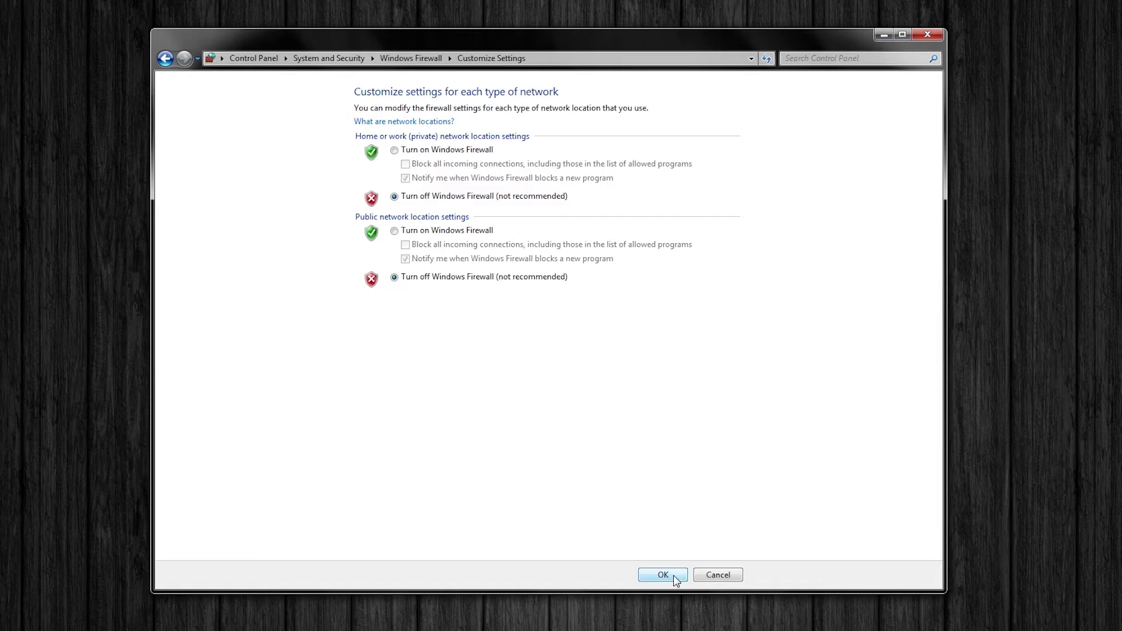
left_click(675, 578)
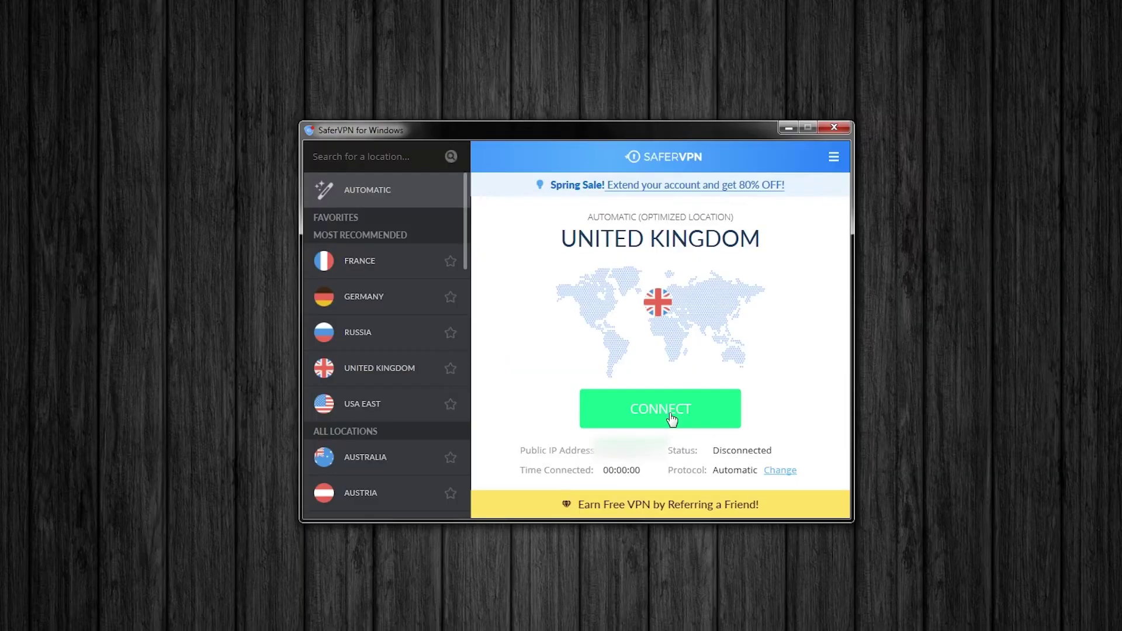
Step: Connect the VPN in the SaferVPN app and open the website's live support chat
left_click(671, 418)
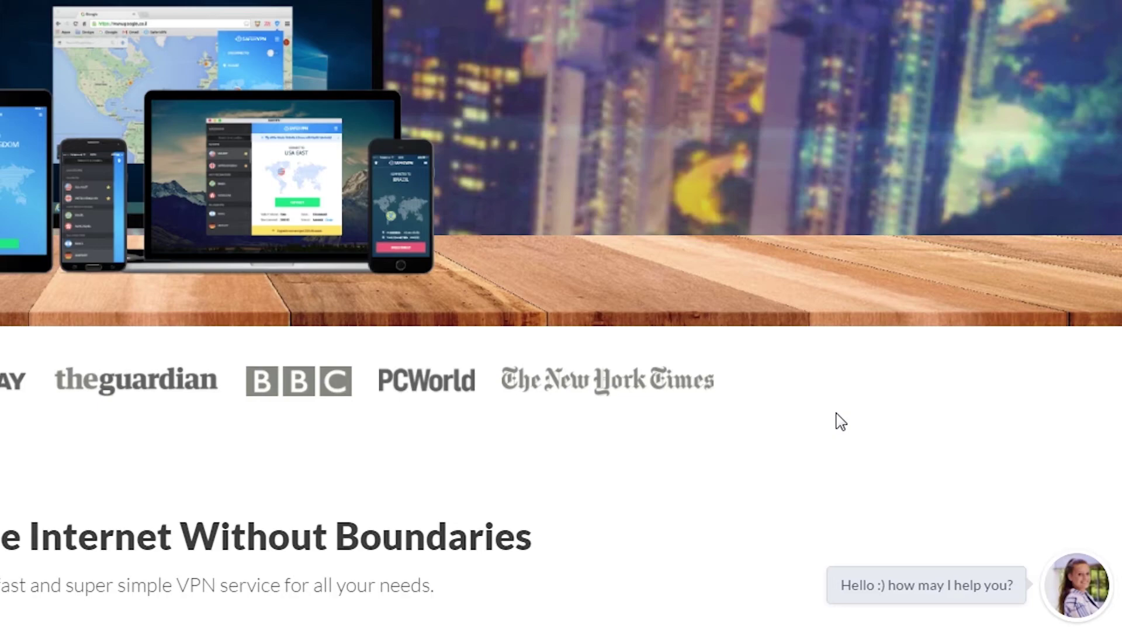
left_click(1079, 591)
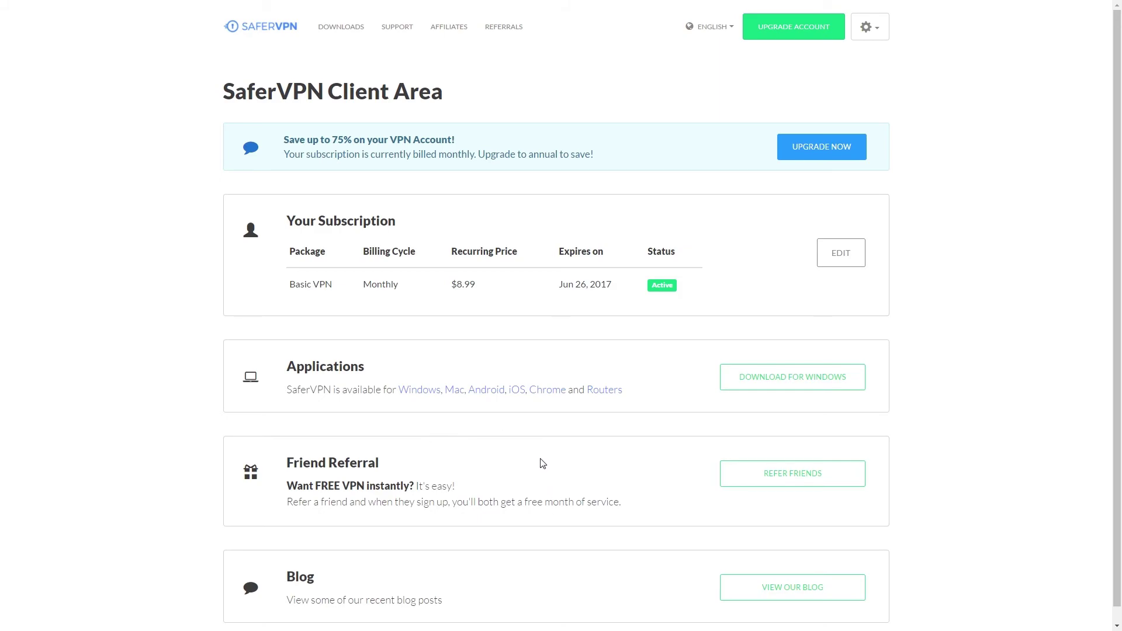
Step: Edit the Basic VPN subscription, choose Cancel, and confirm the first cancellation prompt
scroll(550, 460, "down", 1)
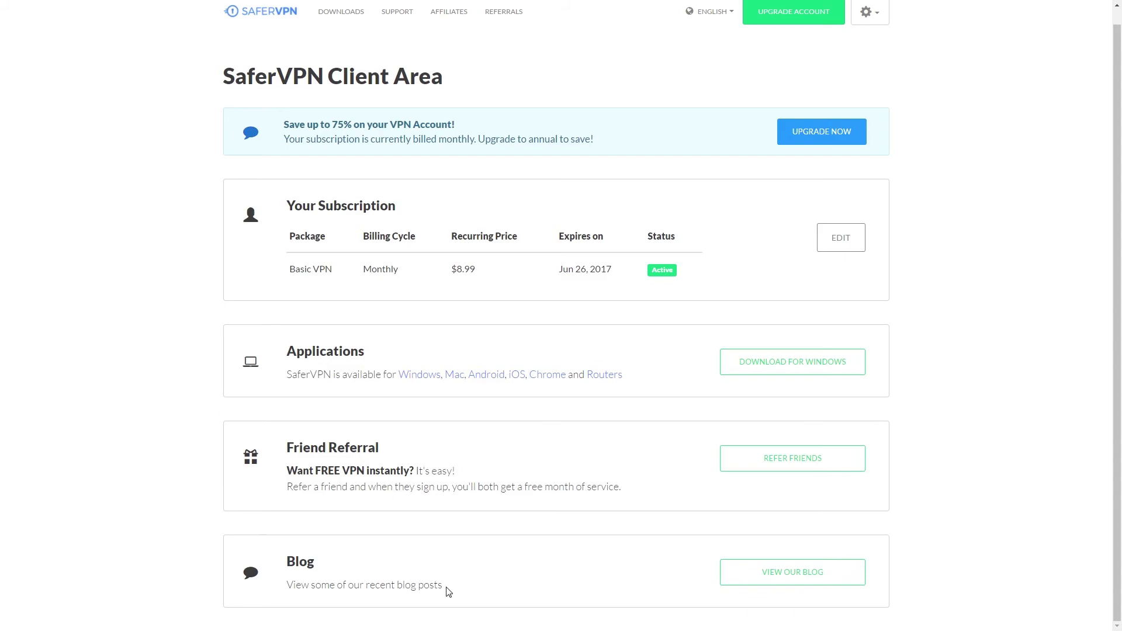
scroll(539, 429, "up", 1)
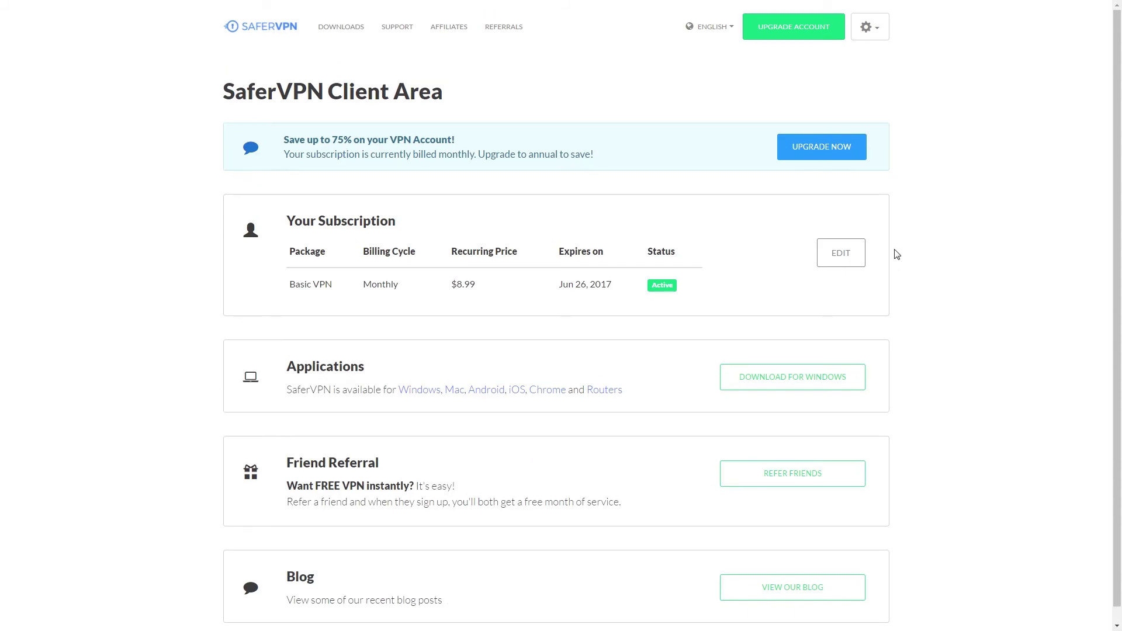
left_click(853, 260)
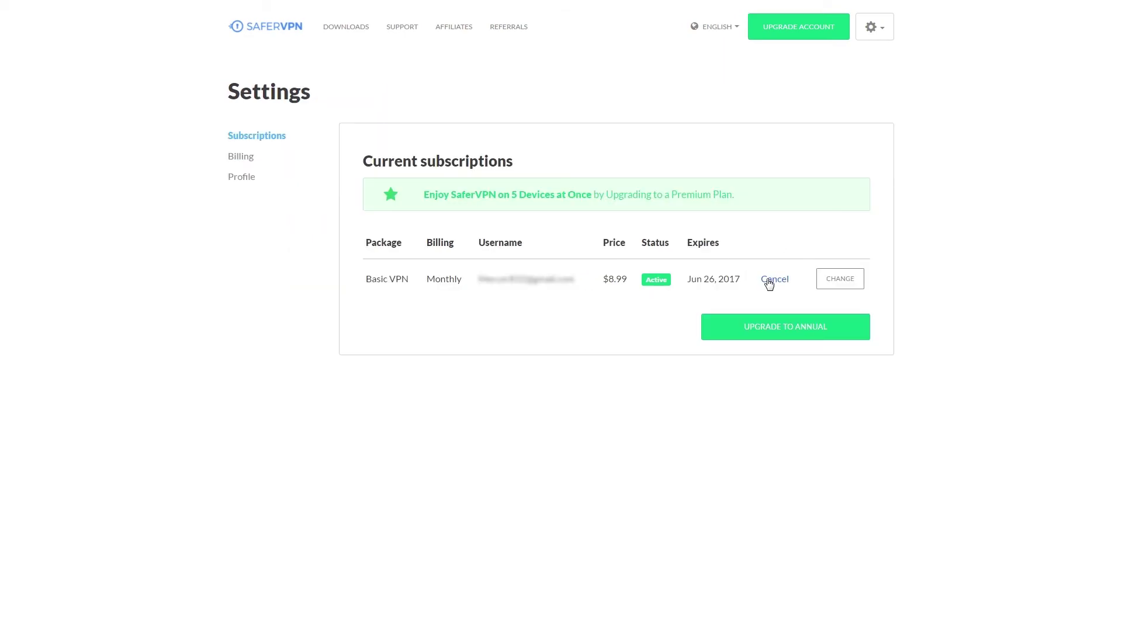
left_click(776, 284)
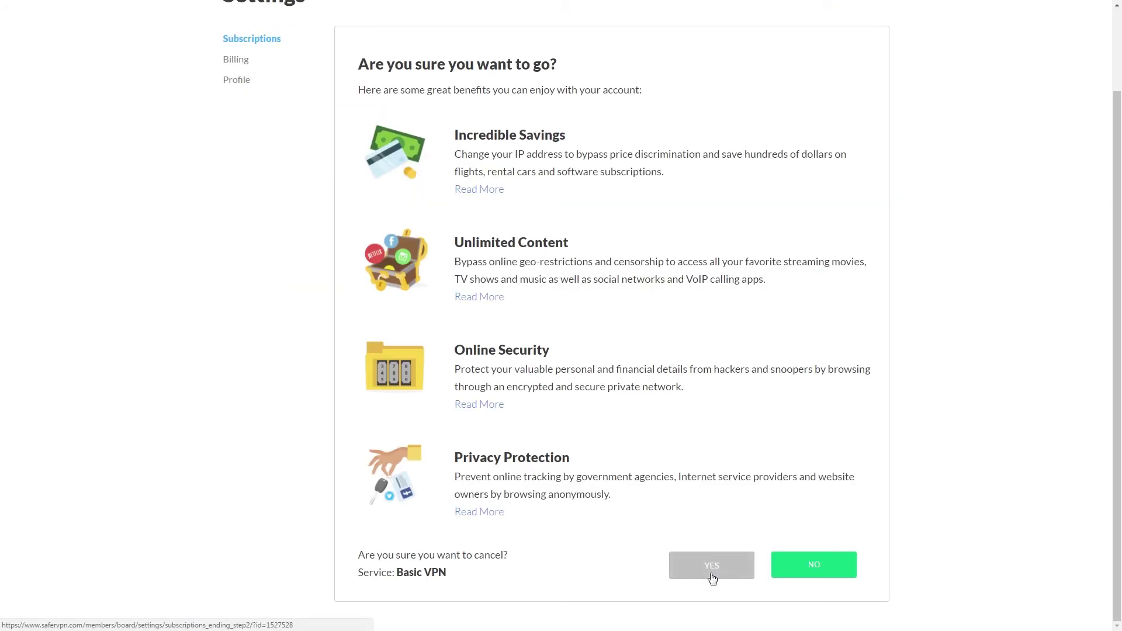
left_click(711, 576)
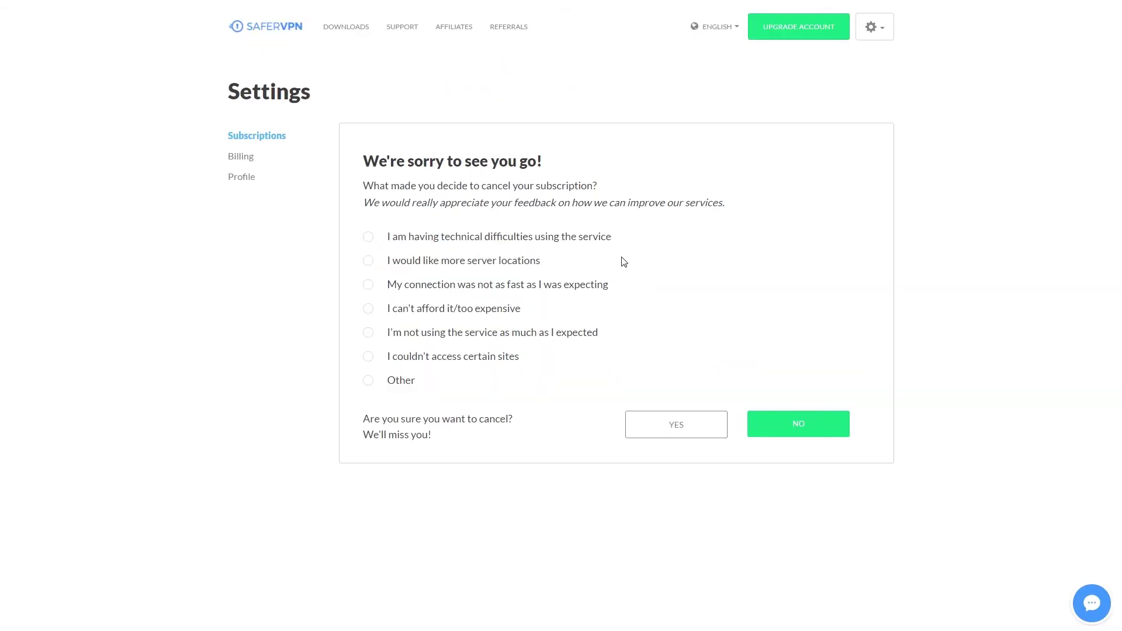